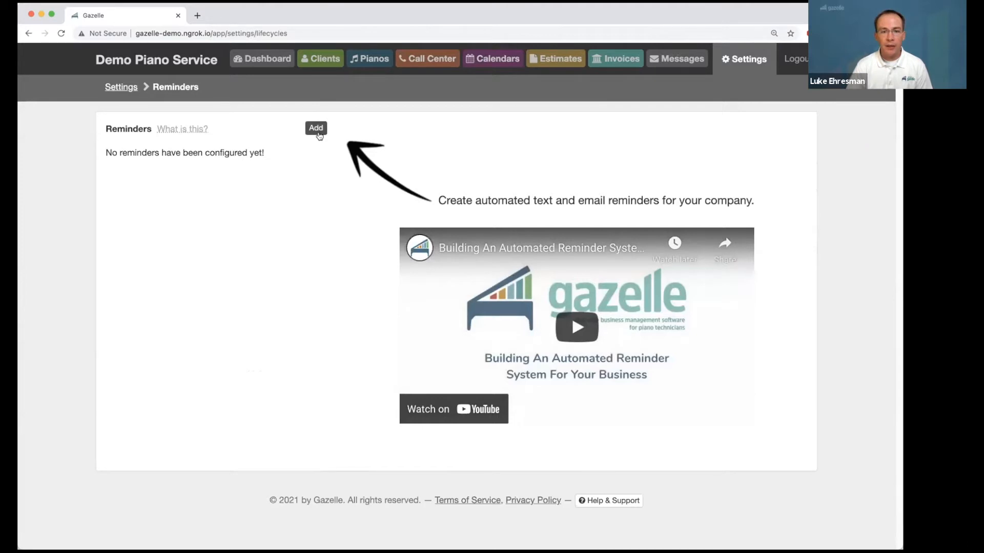
Step: Start adding a reminder and examine the message timelines of the Grow My Business template, especially Pianos Not Currently Scheduled
left_click(315, 129)
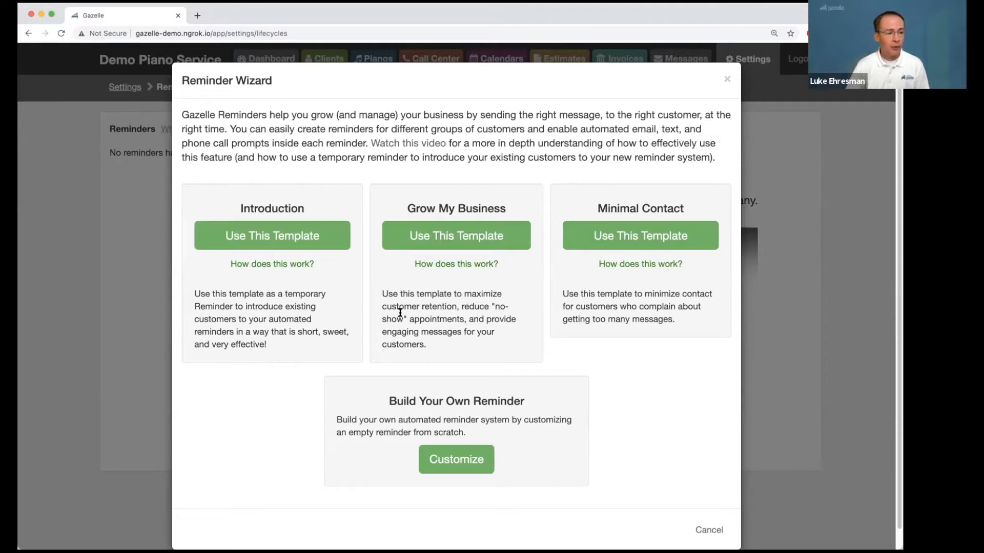
left_click(451, 264)
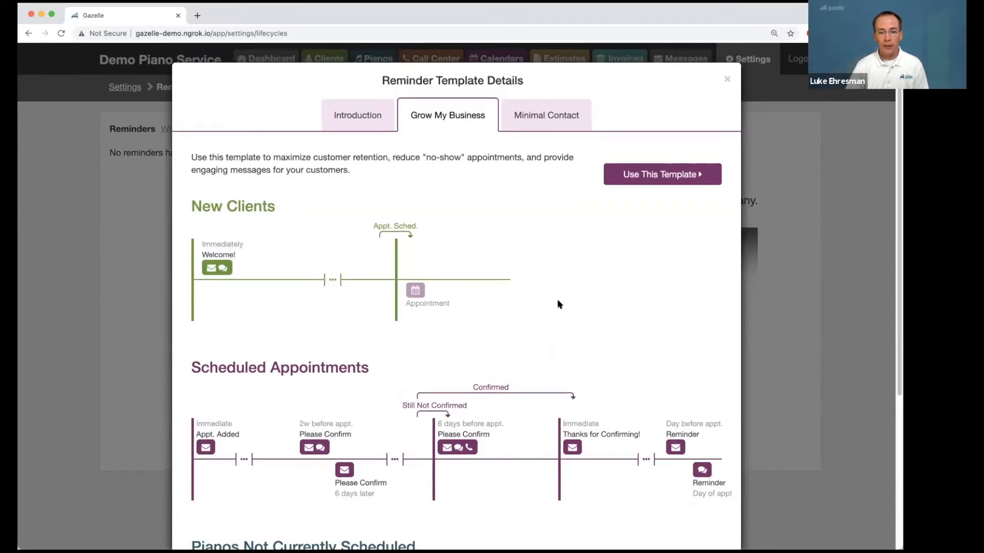
scroll(559, 305, "down", 5)
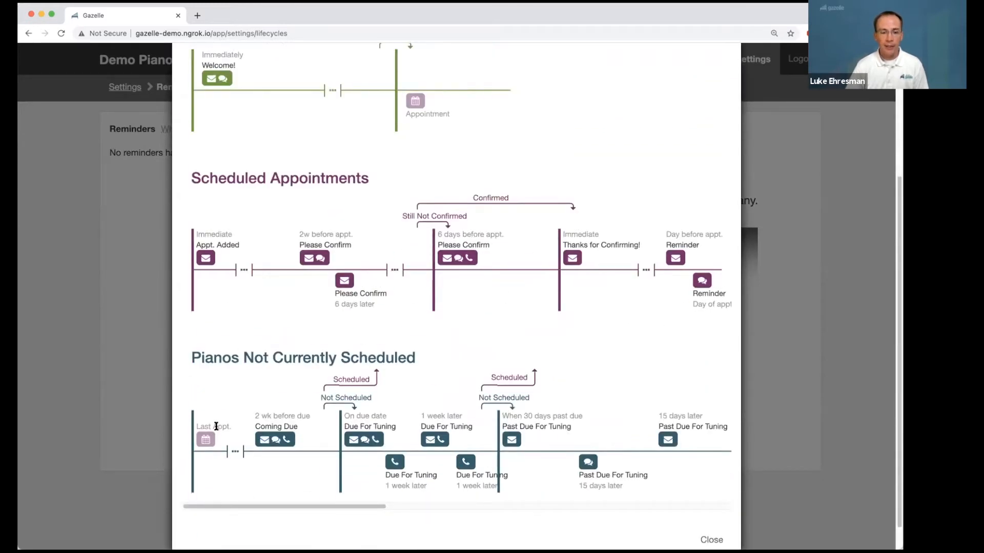
left_click_drag(192, 354, 356, 351)
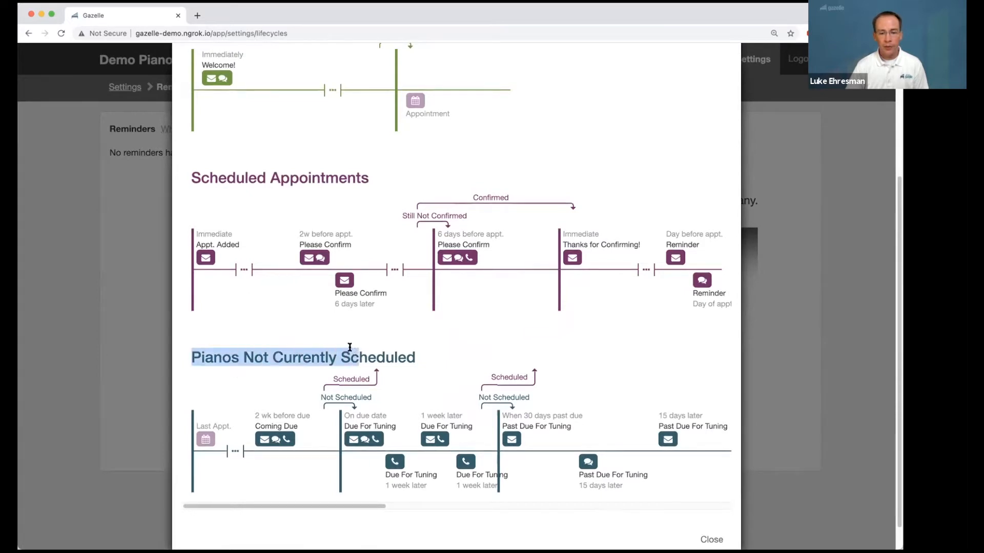
left_click(257, 369)
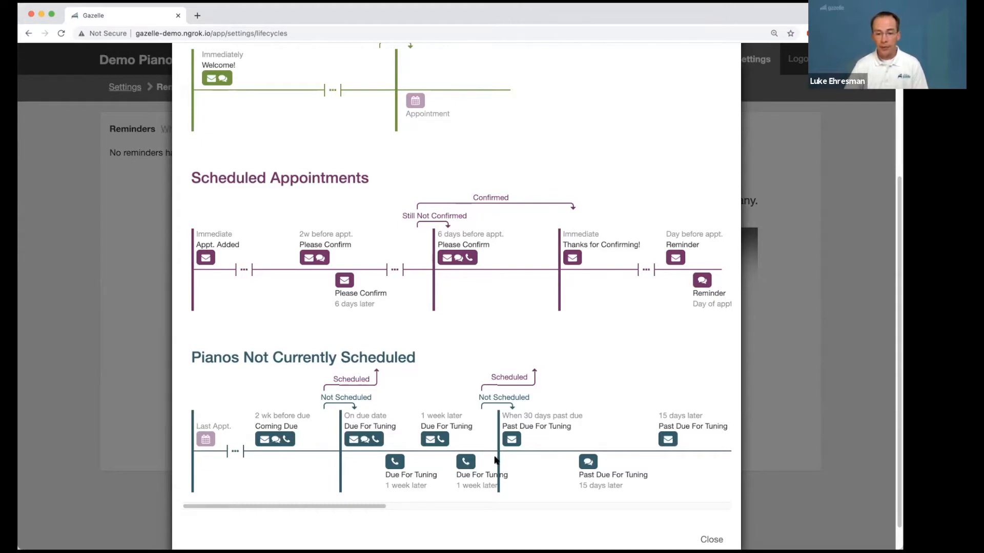
left_click_drag(347, 502, 399, 464)
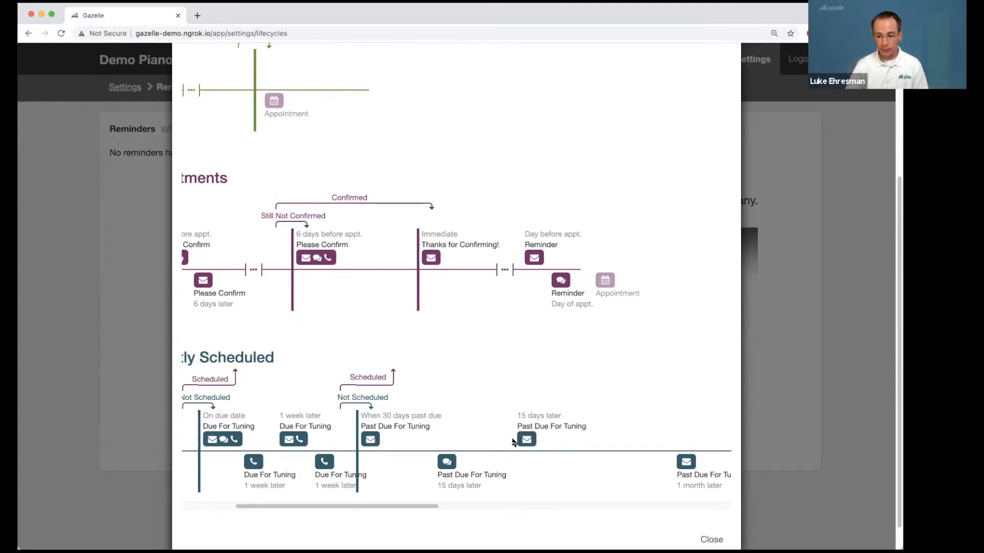
left_click_drag(388, 503, 476, 512)
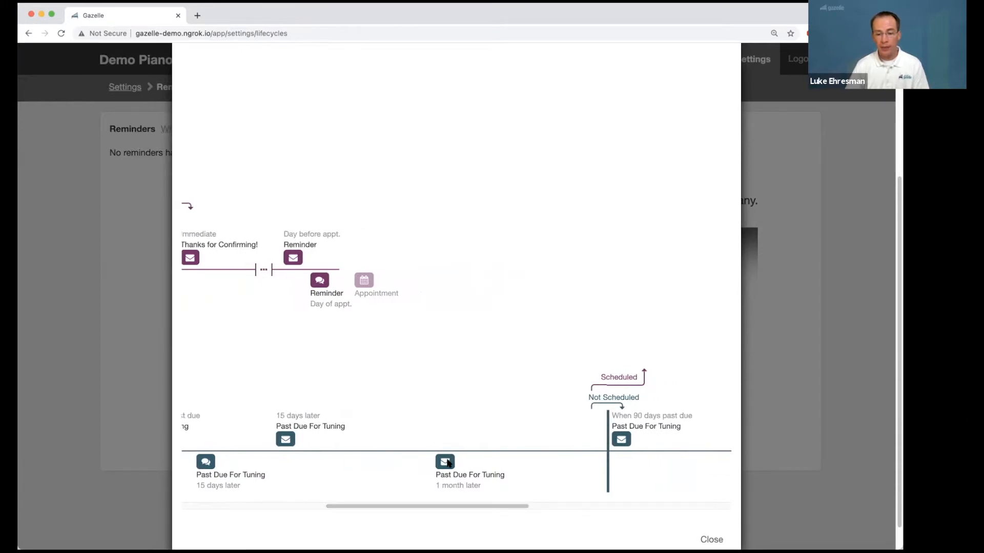
left_click_drag(457, 505, 296, 493)
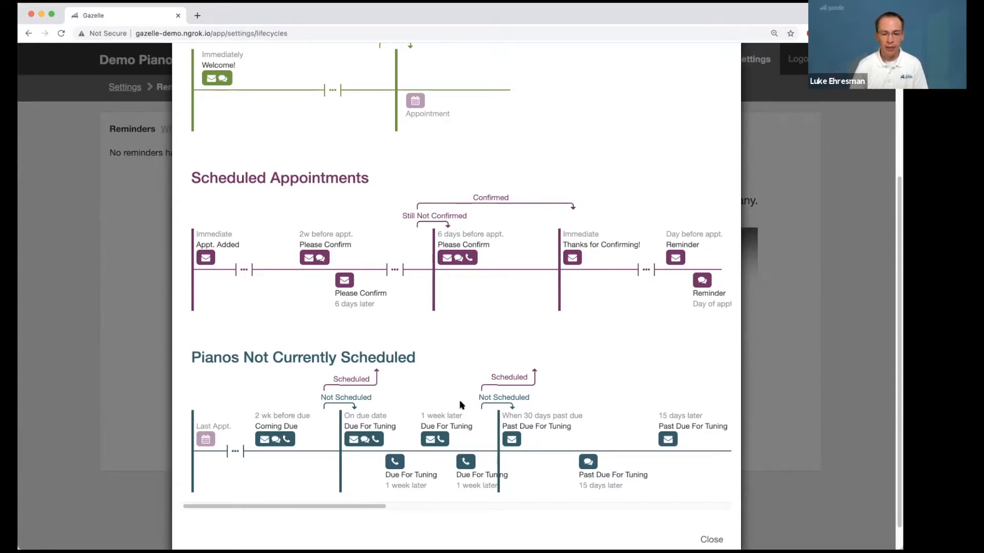
left_click(710, 540)
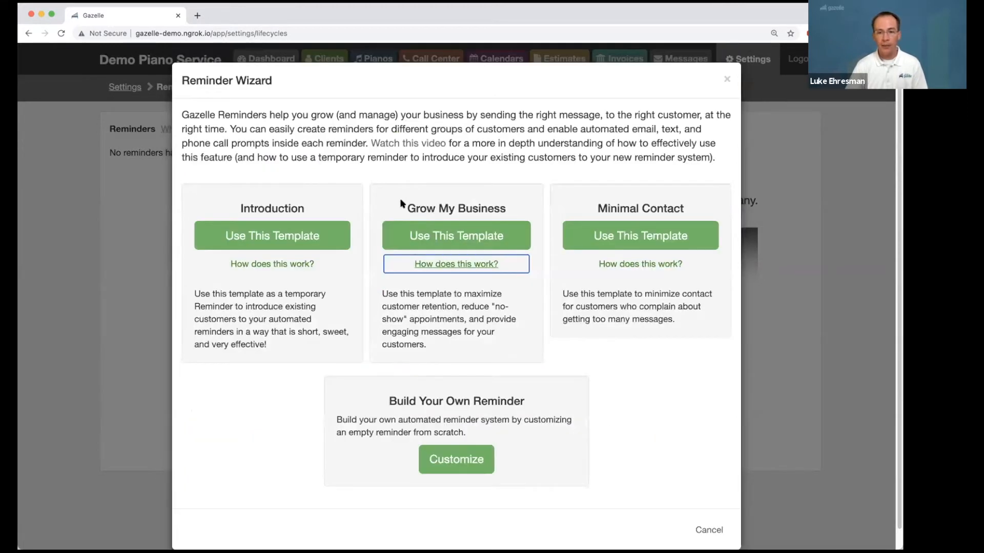
Step: Examine the Minimal Contact template's timelines for new clients, scheduled appointments and pianos not currently scheduled
left_click_drag(410, 209, 507, 208)
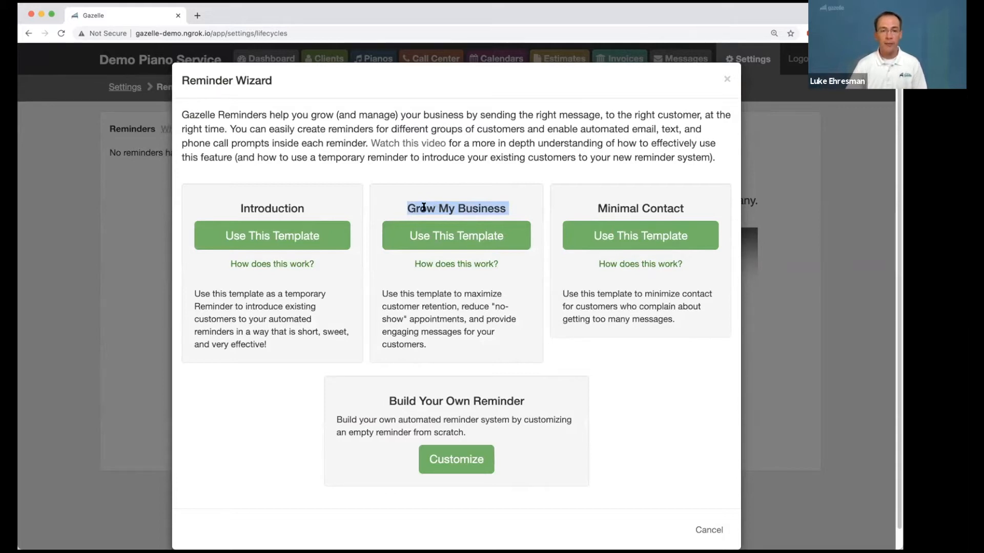
left_click(424, 207)
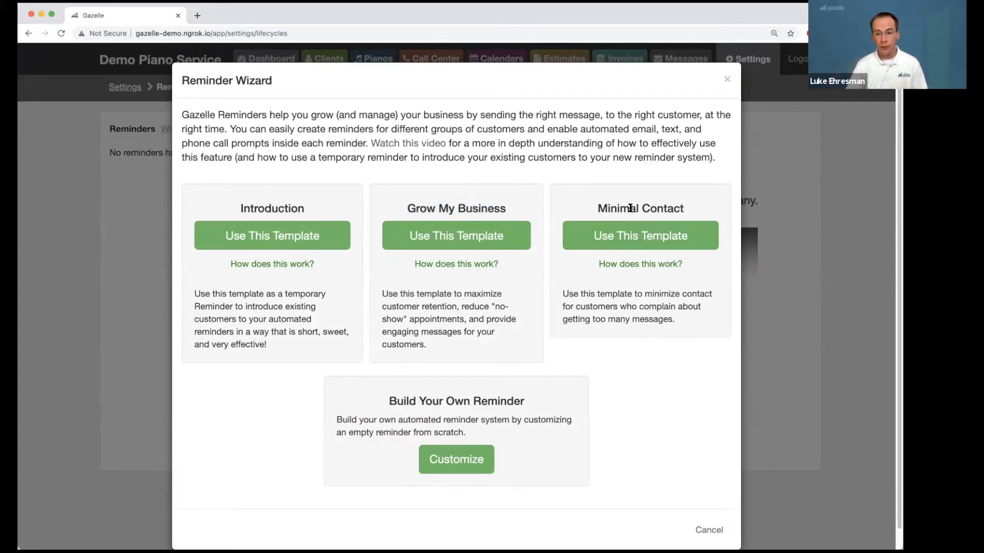
left_click_drag(595, 208, 687, 209)
left_click(693, 211)
left_click(648, 264)
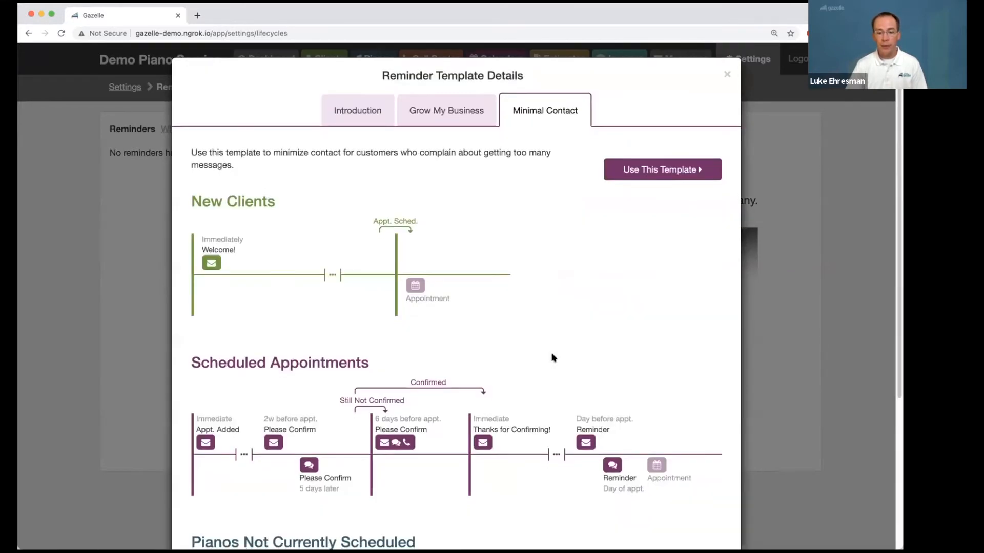
scroll(553, 358, "down", 5)
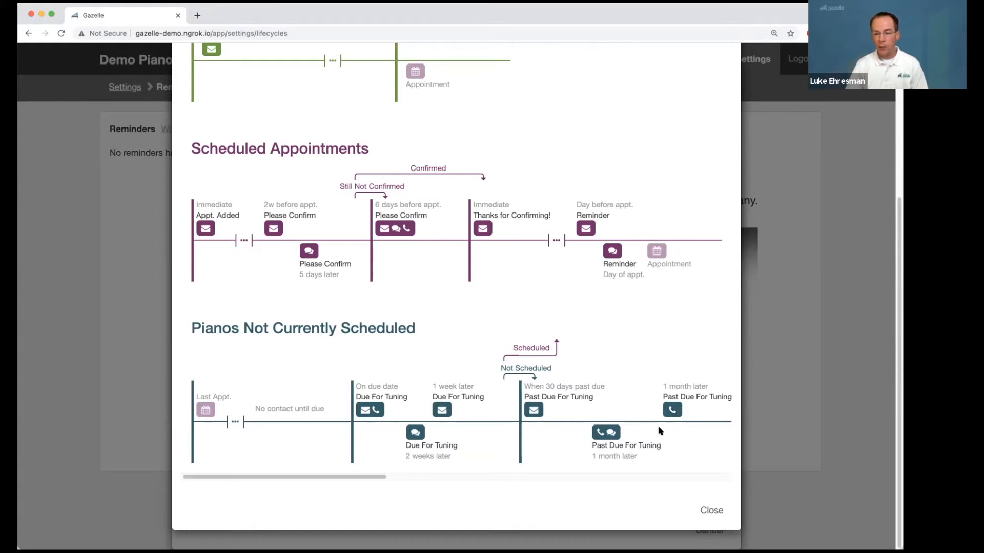
mouse_move(354, 477)
left_mouse_down()
mouse_move(409, 478)
mouse_move(343, 479)
left_mouse_up()
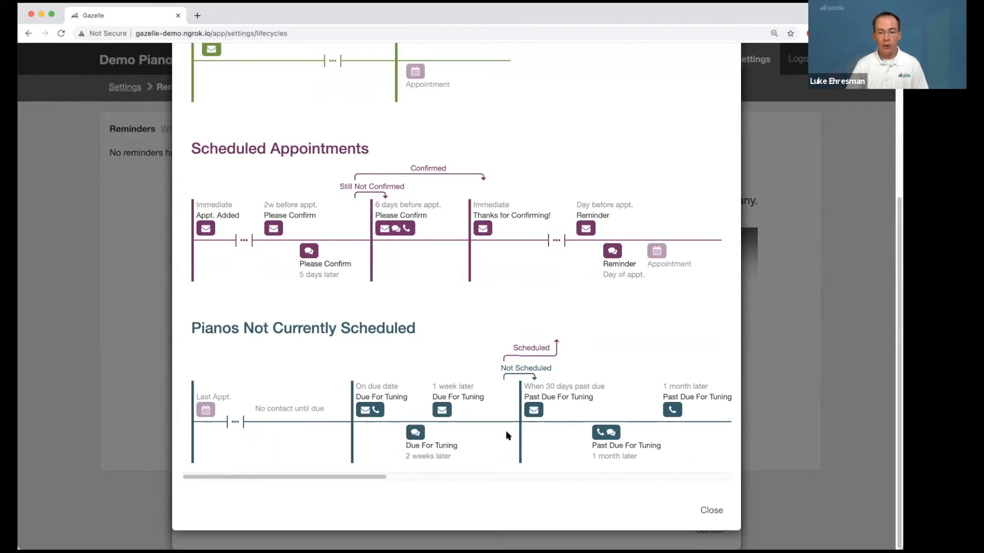
left_click(713, 510)
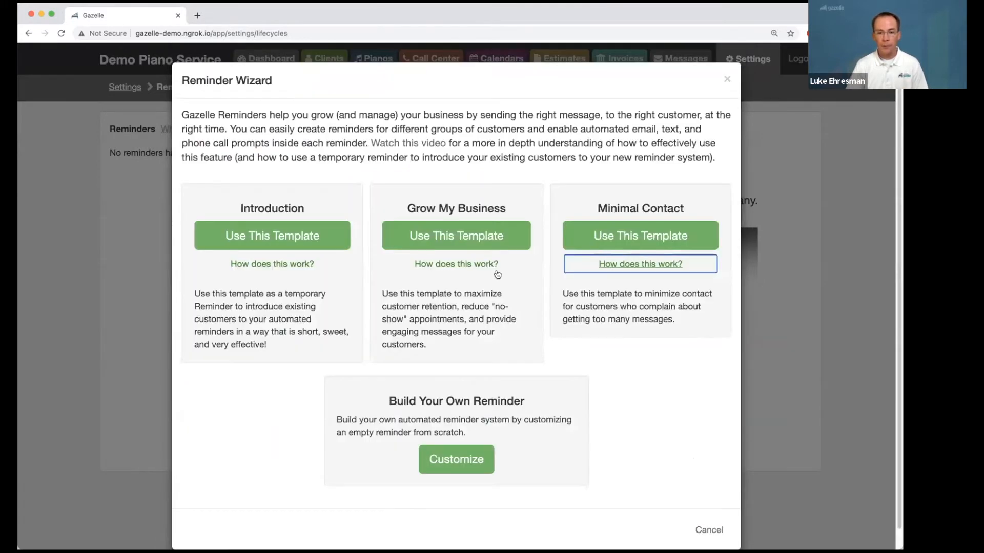
Step: Create a reminder from the Grow My Business template with text messages and emails, keeping the name Grow My Business
left_click(448, 237)
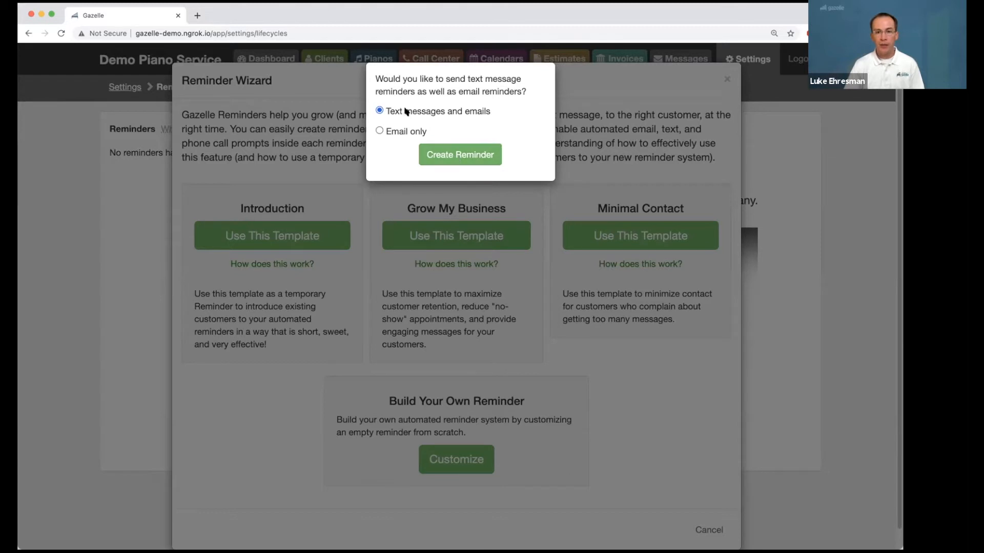
left_click(444, 153)
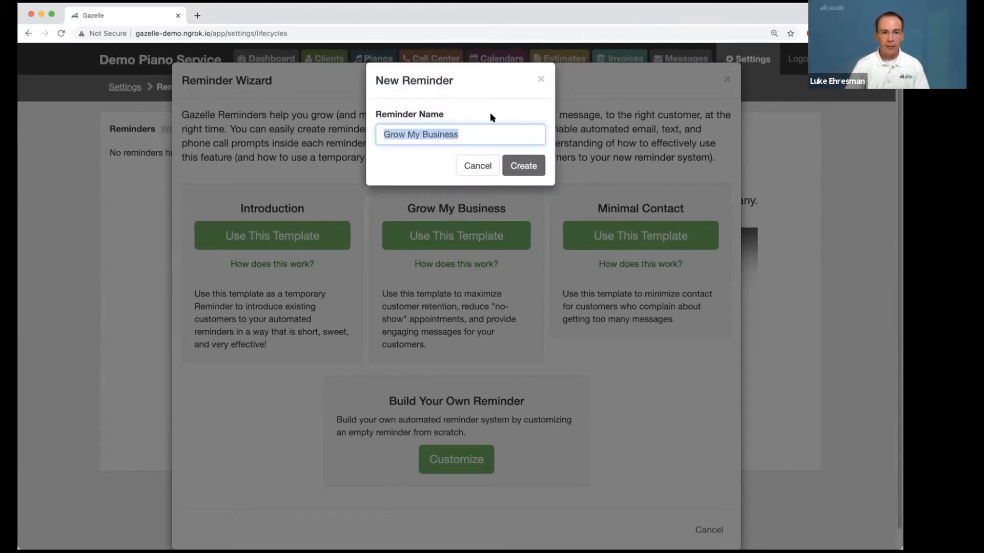
left_click(521, 167)
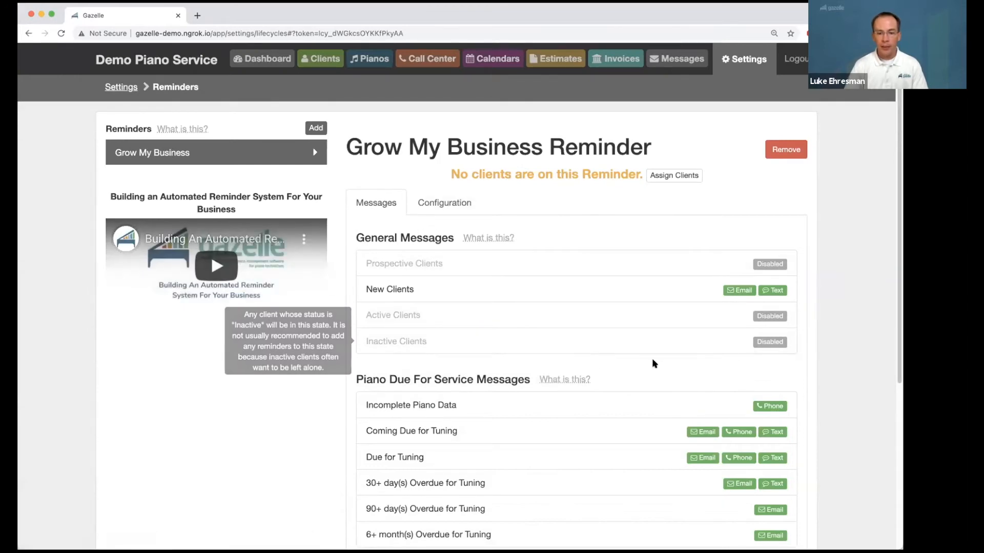
Step: Look over the message categories of the Grow My Business reminder and the contact types enabled for each state
left_click_drag(896, 210, 886, 303)
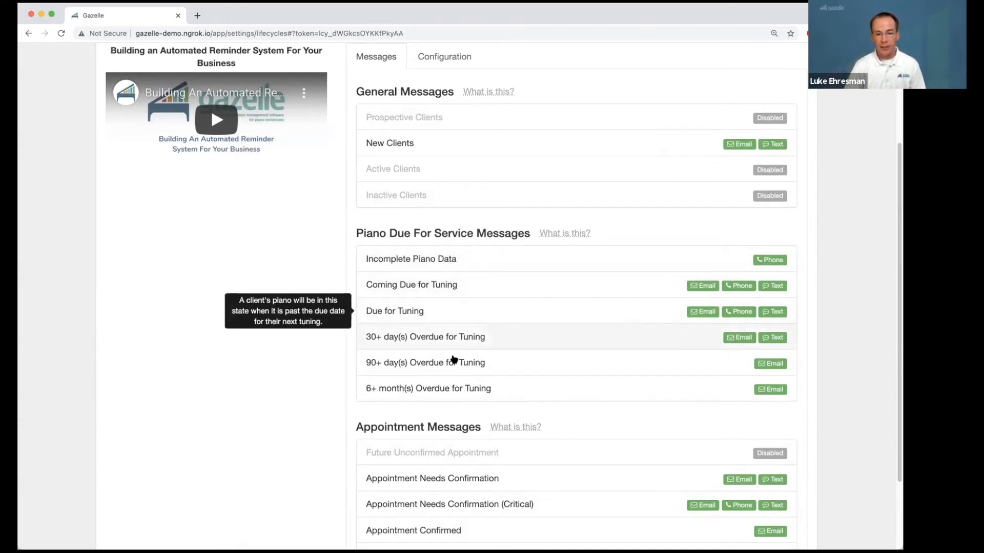
scroll(388, 364, "up", 3)
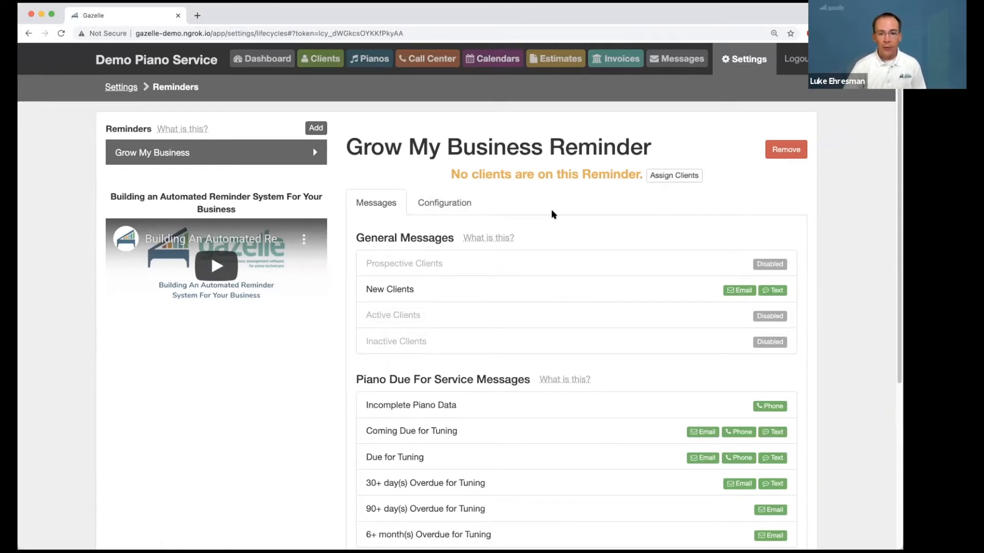
scroll(551, 215, "down", 1)
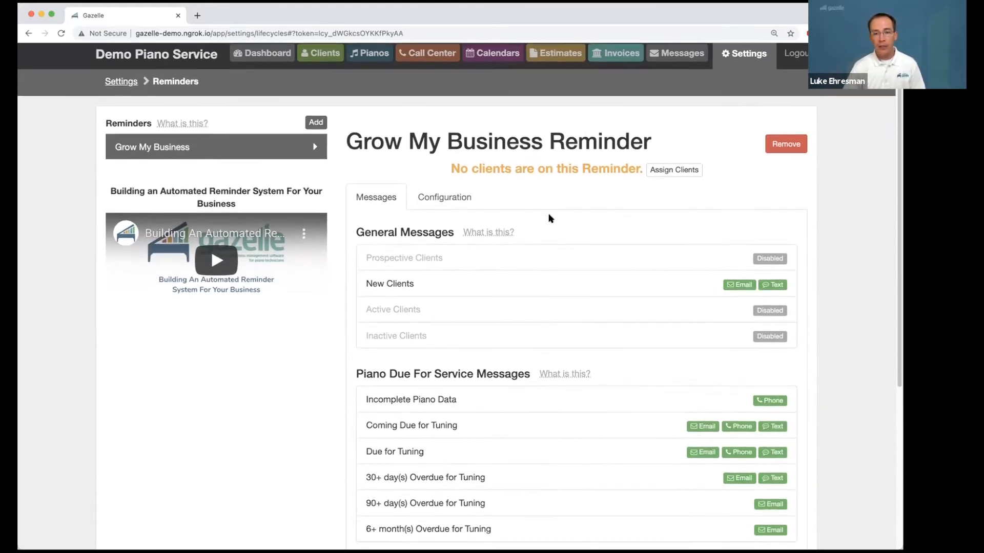
scroll(549, 219, "up", 1)
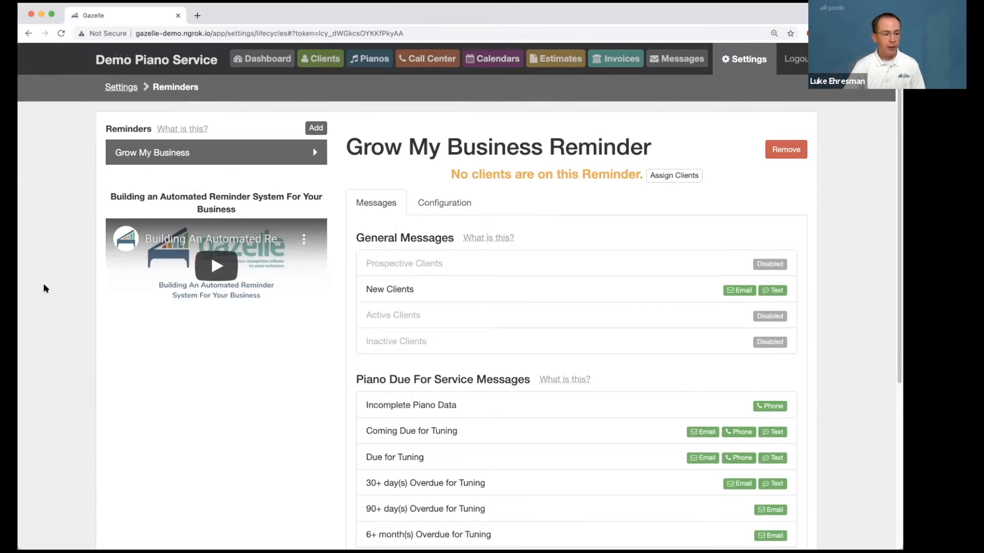
key("super+Tab")
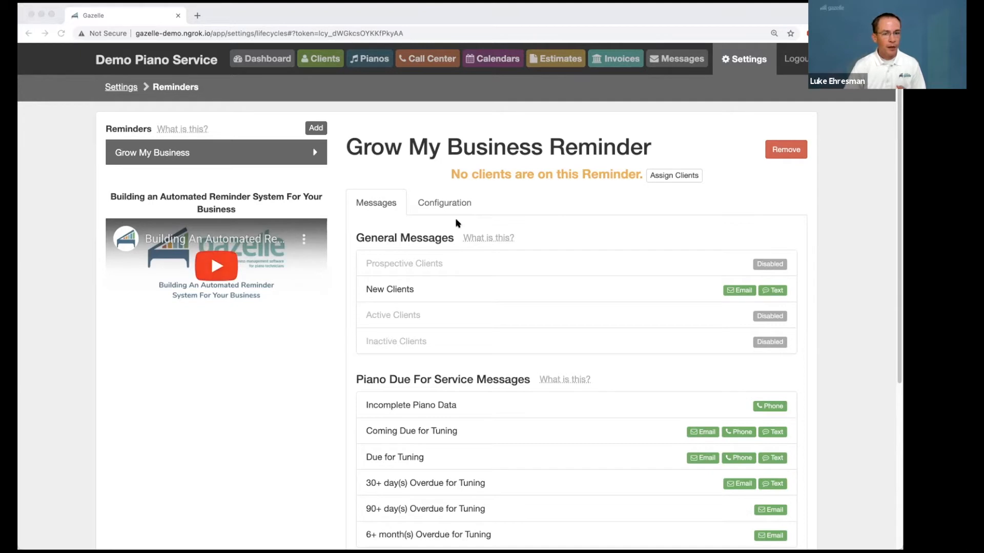
left_click(516, 200)
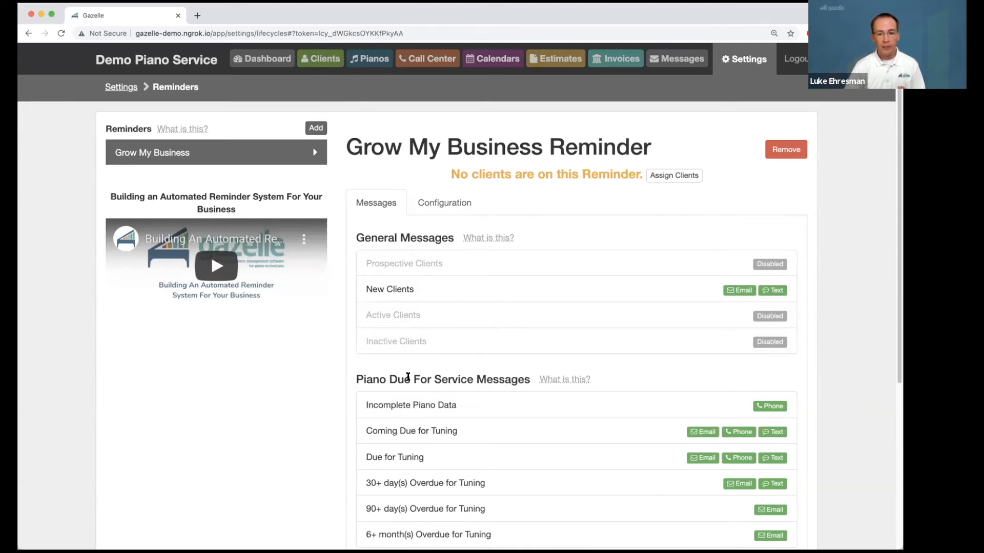
Step: Read the explanations of the Piano Due For Service message states, from Incomplete Piano Data to 6+ months overdue
scroll(326, 381, "down", 2)
scroll(325, 380, "down", 3)
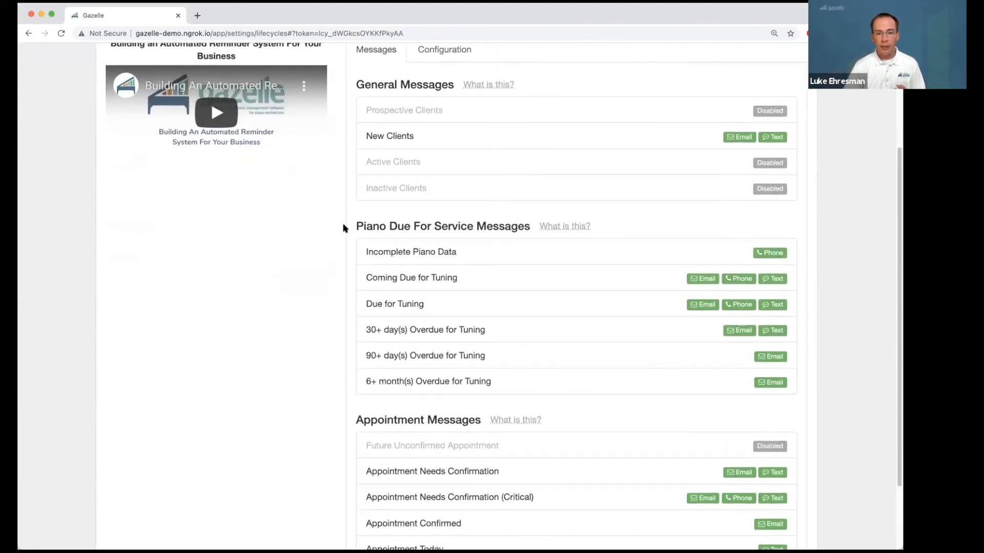
left_click_drag(368, 225, 461, 226)
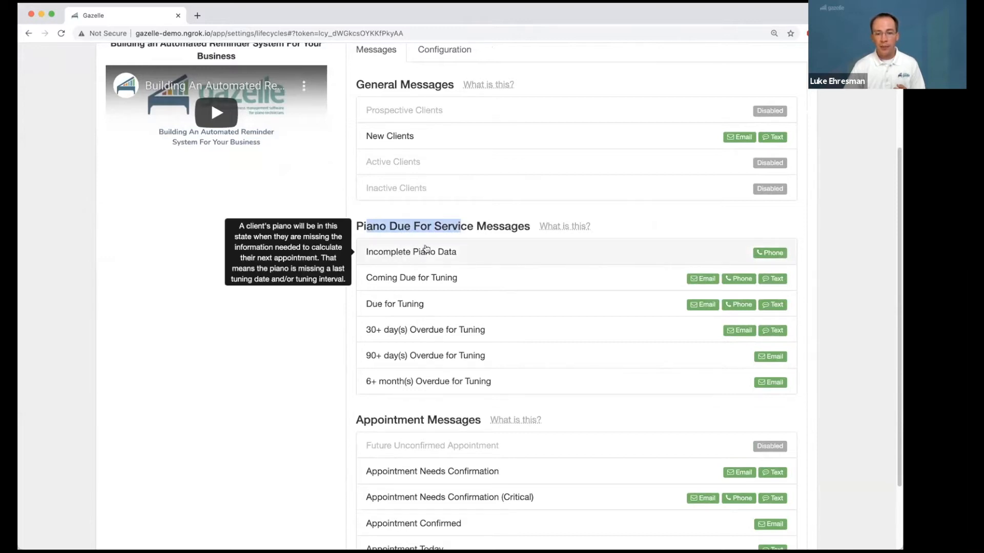
left_click(420, 226)
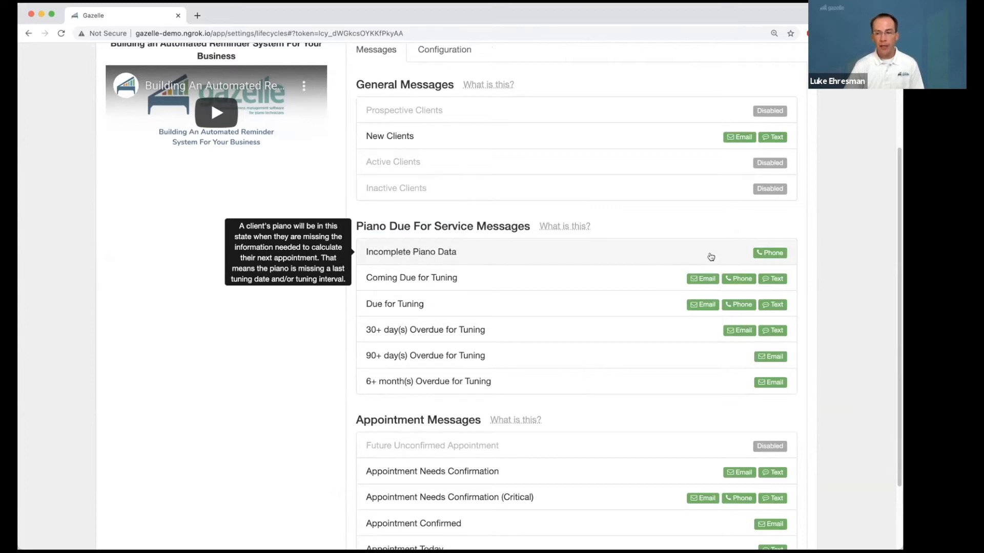
mouse_move(485, 283)
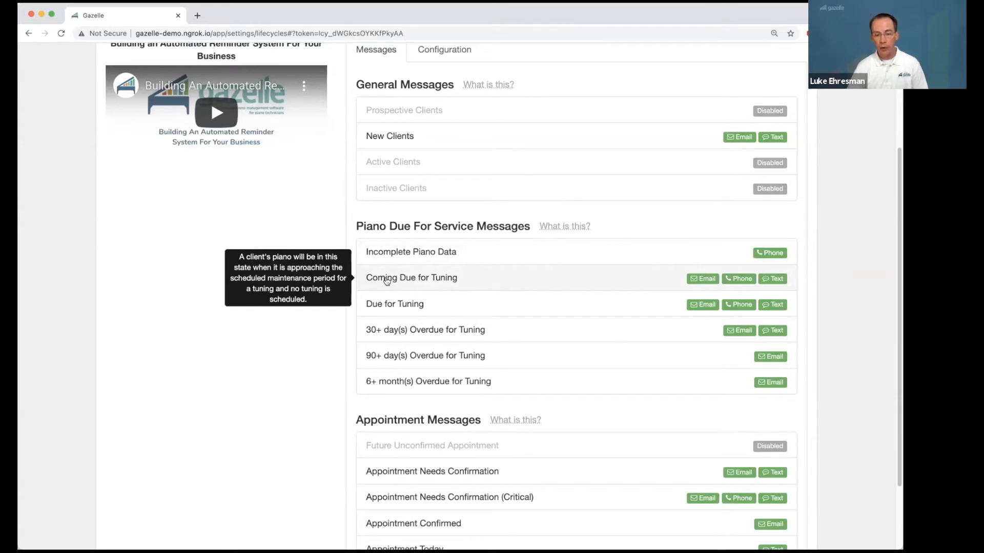
mouse_move(414, 305)
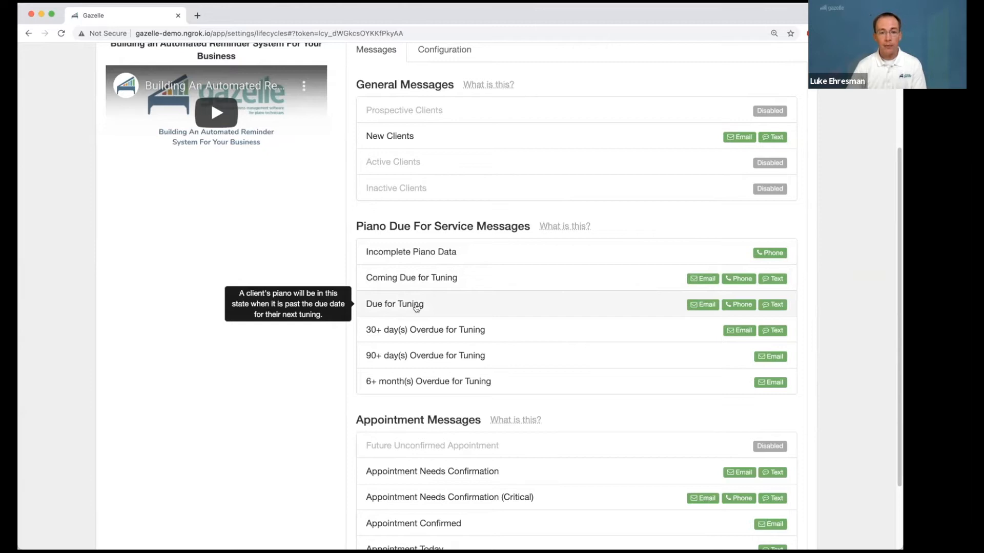
mouse_move(446, 338)
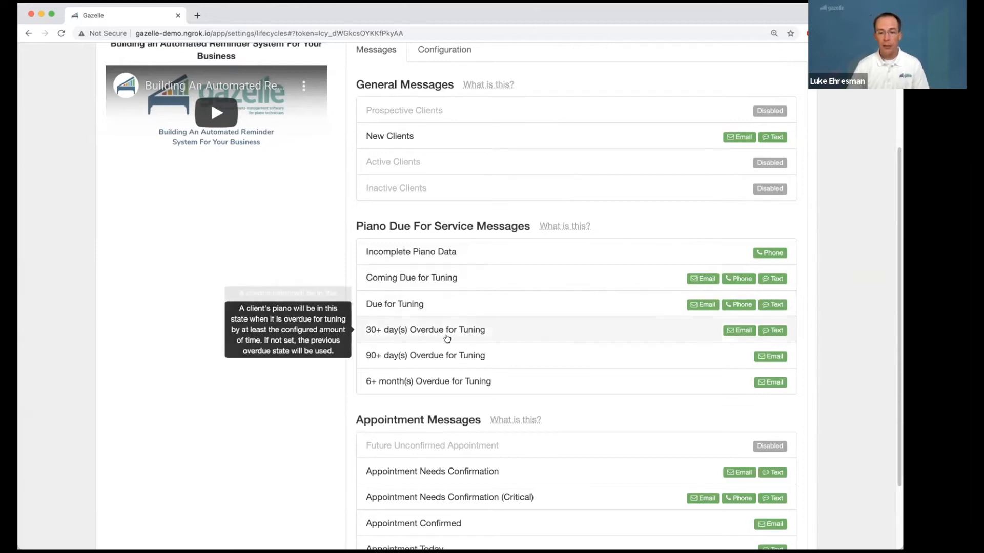
mouse_move(416, 392)
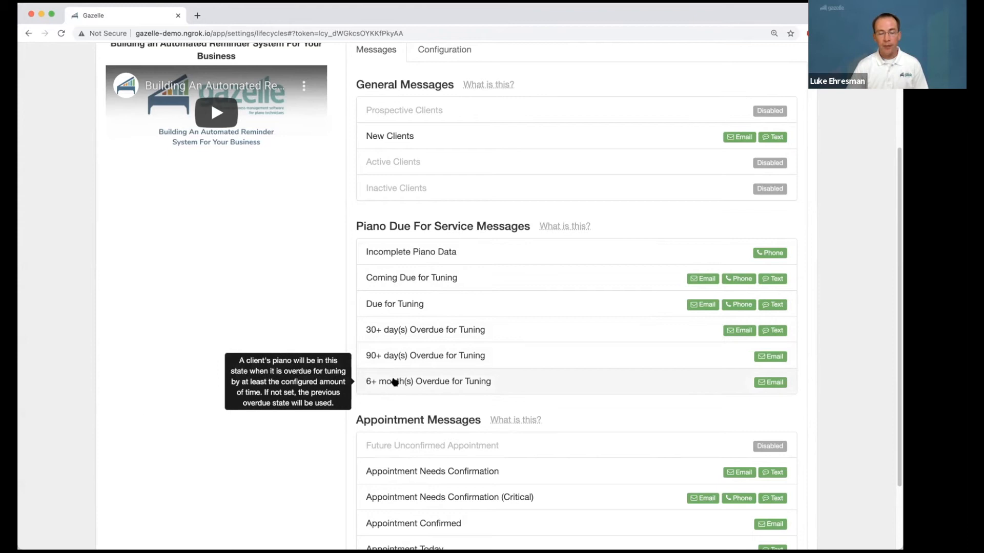
scroll(374, 400, "down", 1)
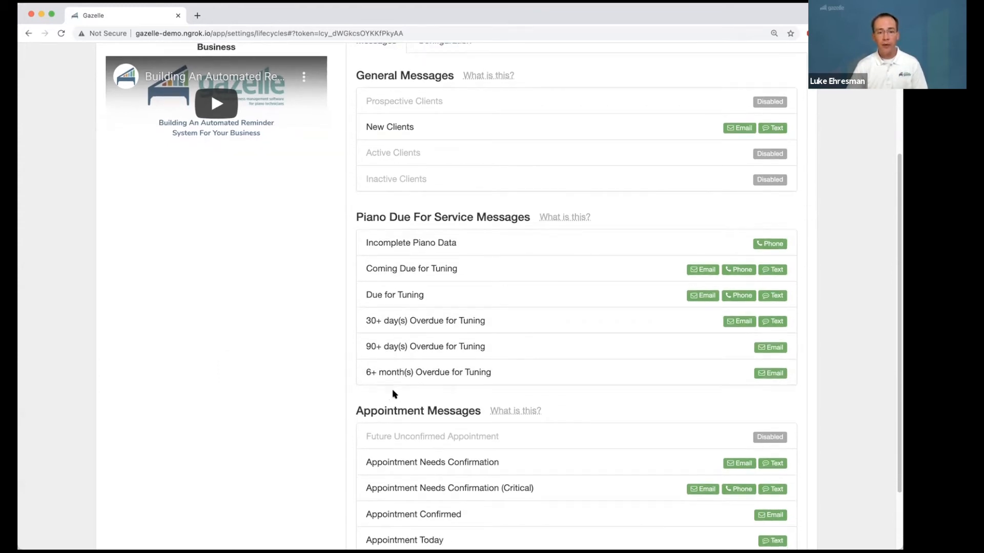
mouse_move(389, 296)
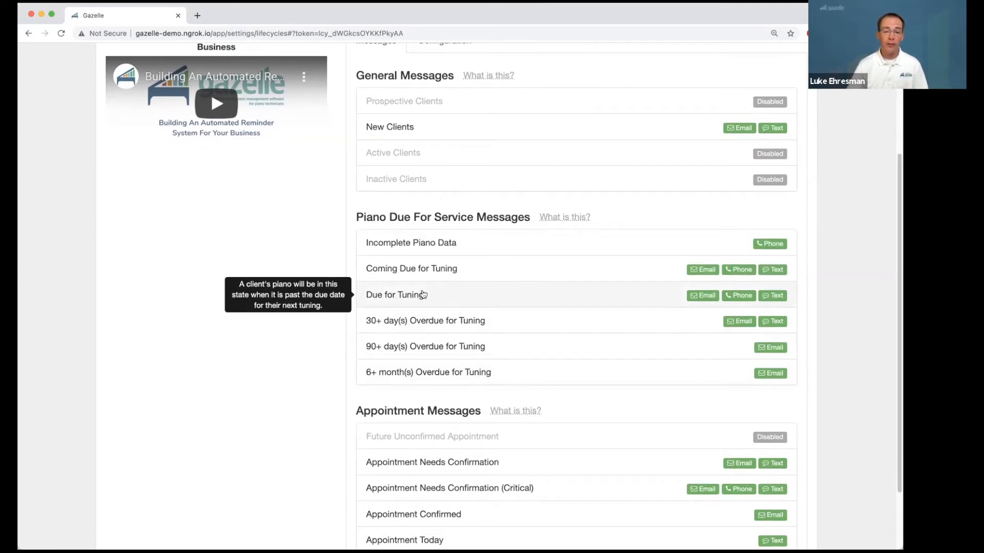
Step: Read the explanations of the Appointment Messages states, from Future Unconfirmed Appointment to Appointment Today
scroll(362, 414, "down", 1)
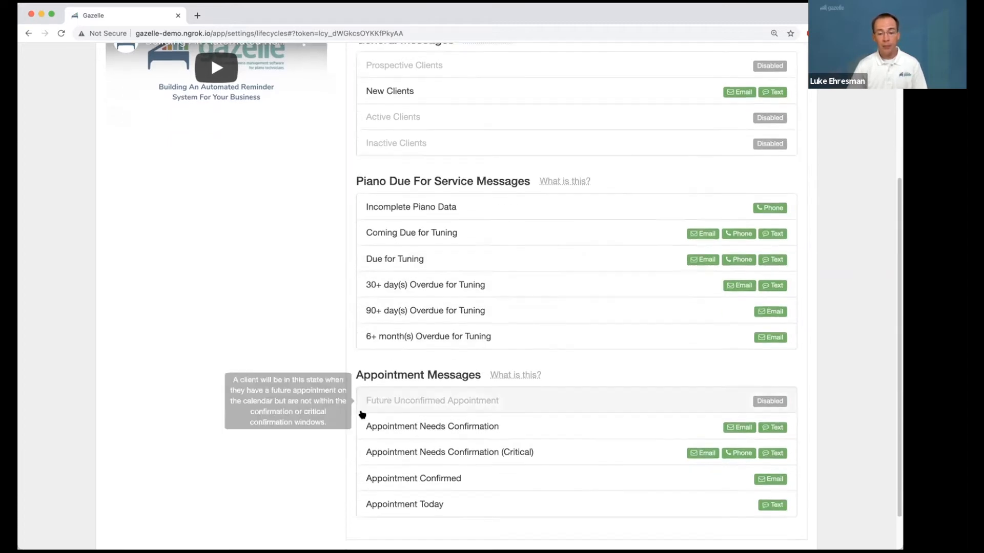
scroll(362, 414, "down", 1)
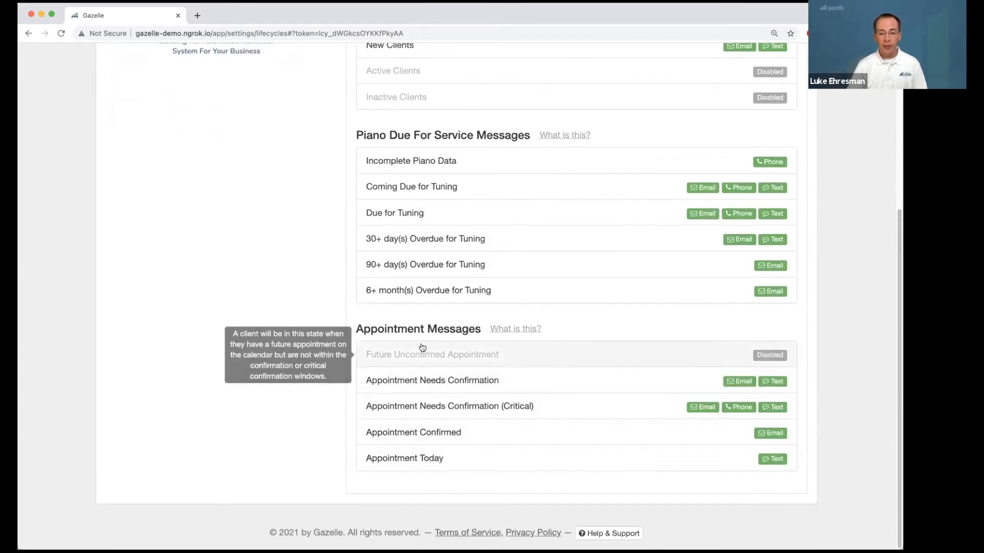
mouse_move(410, 457)
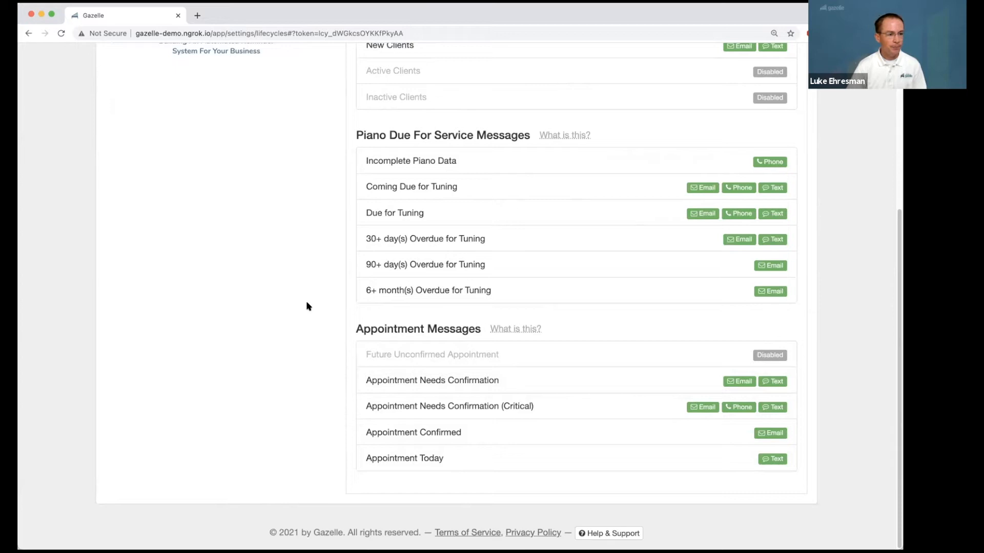
Step: Open the Due for Tuning state and compare its email, phone and text settings, ending on the email settings
scroll(306, 307, "up", 3)
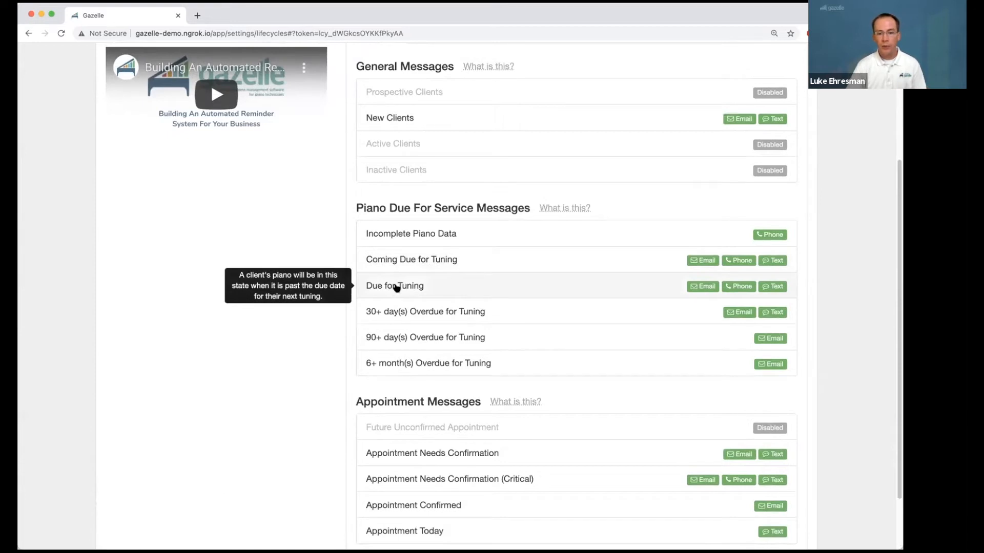
left_click(395, 287)
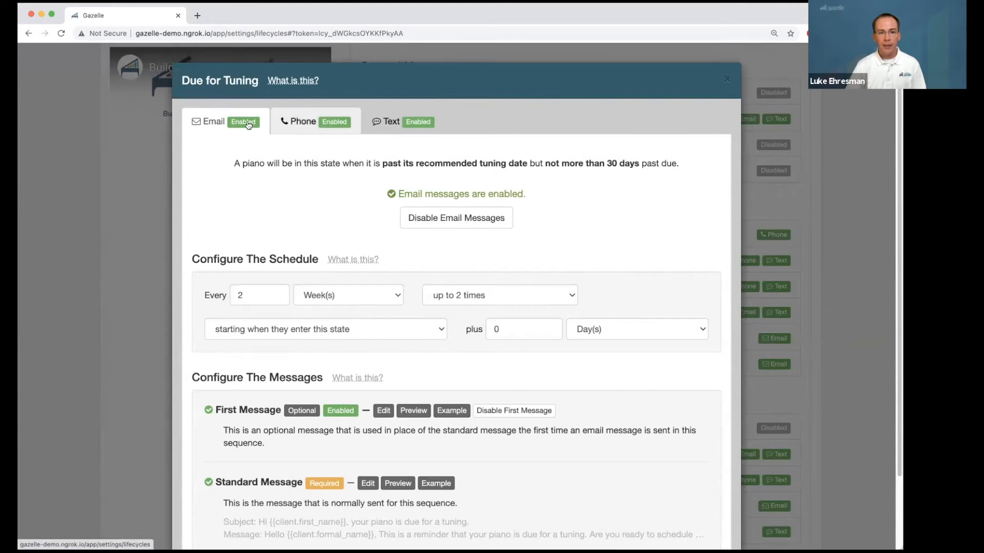
left_click(297, 127)
left_click(406, 123)
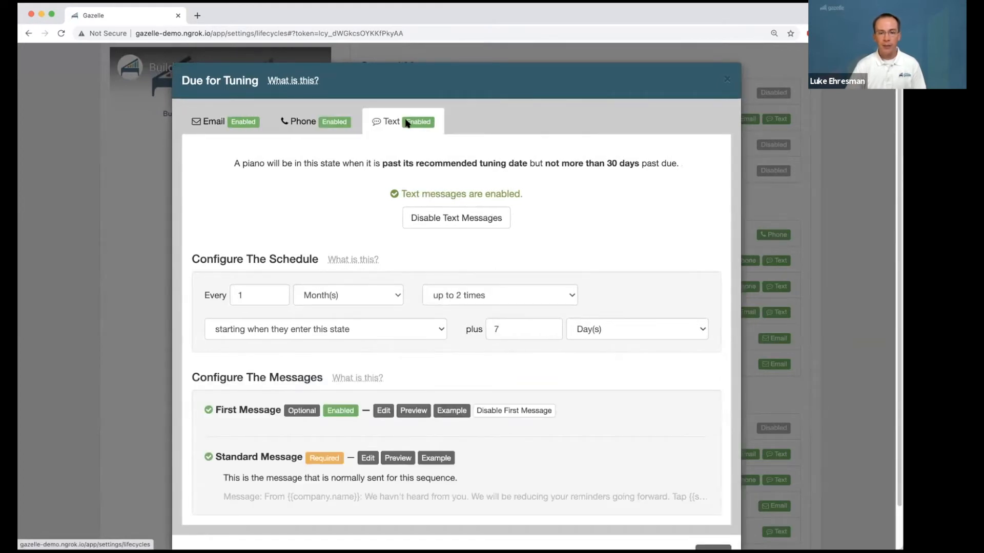
left_click(237, 122)
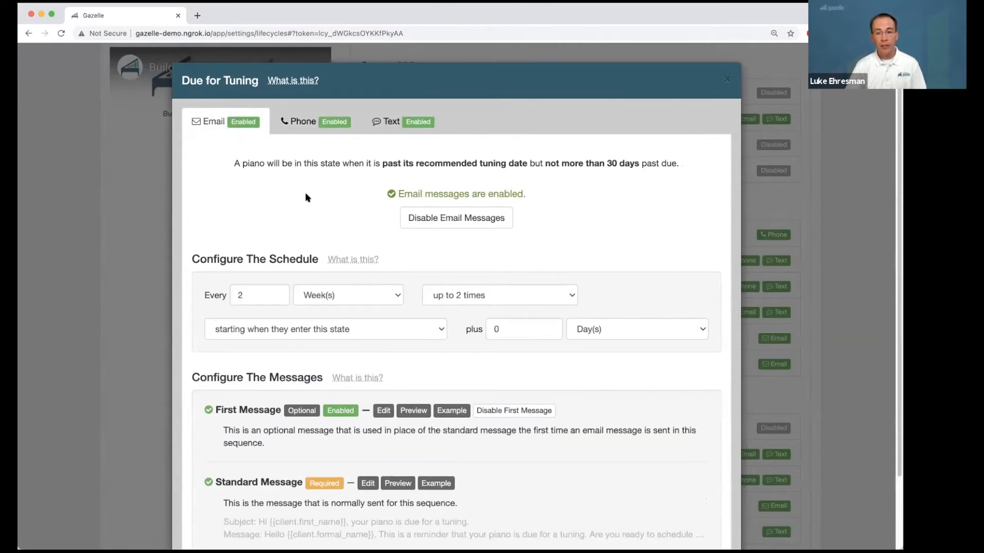
Step: Open the standard email message of the Due for Tuning state for editing and examine the client first-name merge code in its subject
scroll(289, 248, "down", 1)
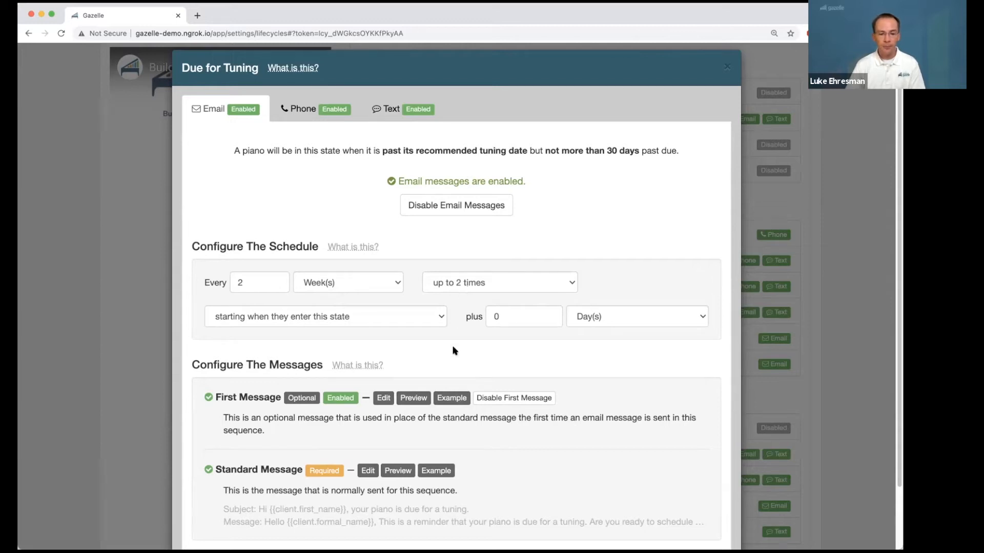
scroll(459, 353, "down", 1)
scroll(459, 353, "down", 3)
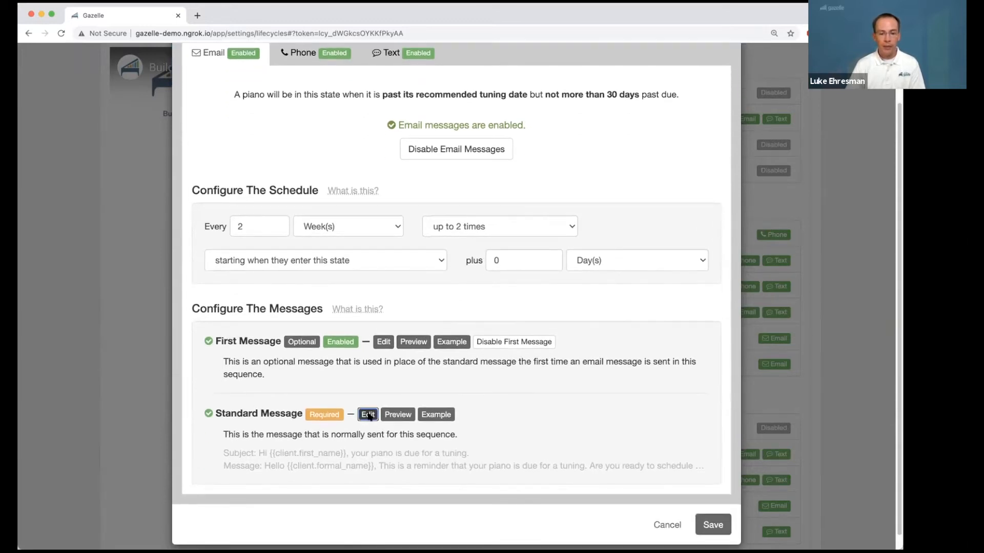
left_click(368, 415)
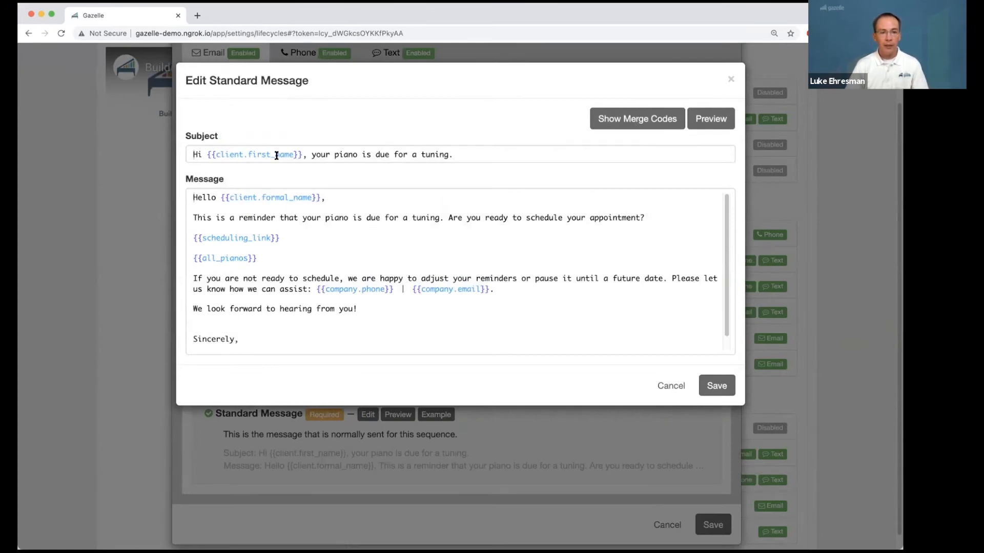
left_click_drag(301, 155, 206, 154)
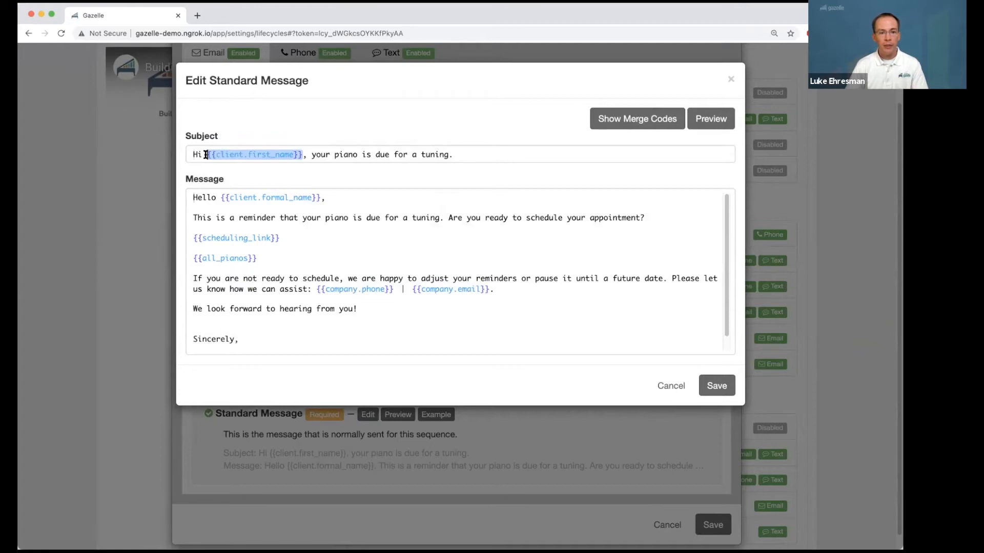
left_click(309, 154)
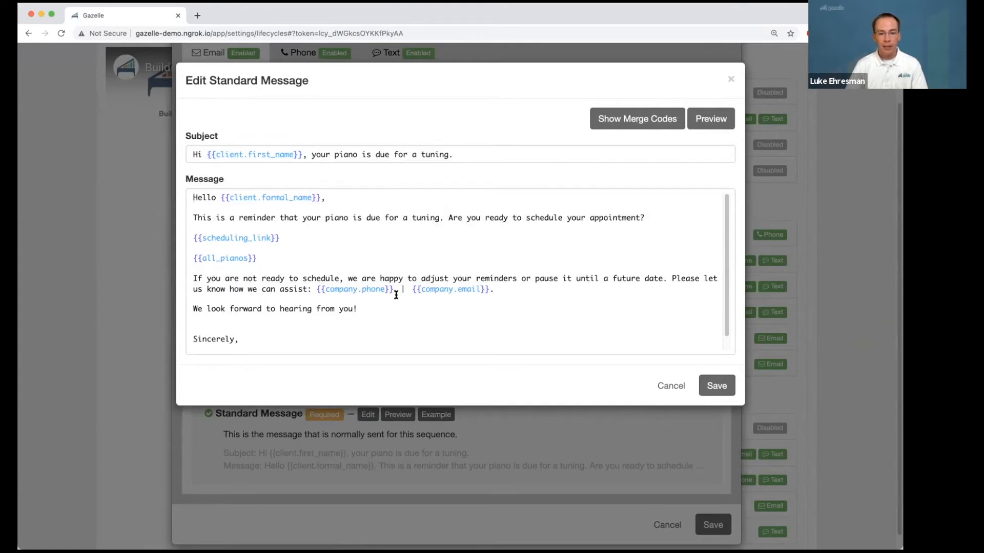
Step: Consult the merge codes reference for the client and piano codes, and return to the standard message
left_click(617, 119)
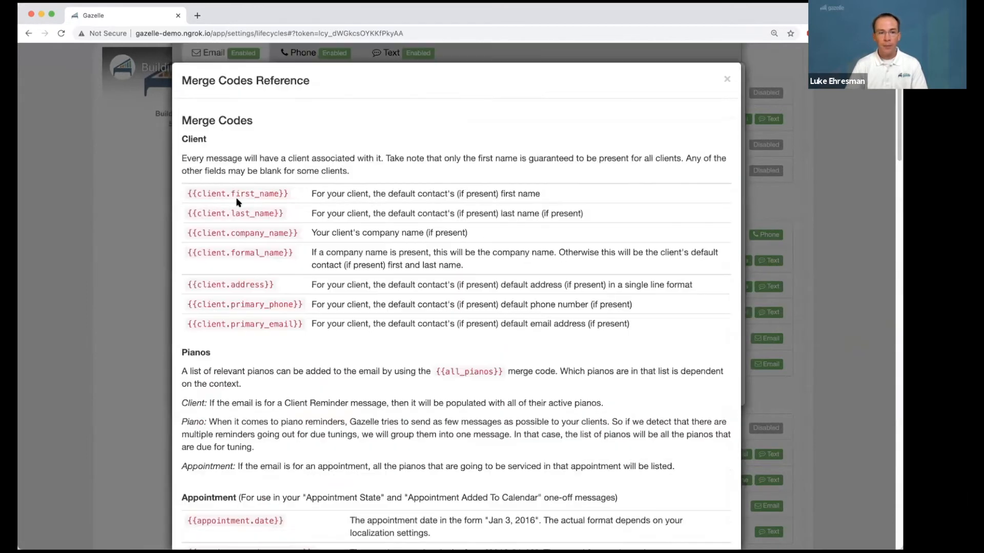
double_click(212, 195)
left_click(250, 194)
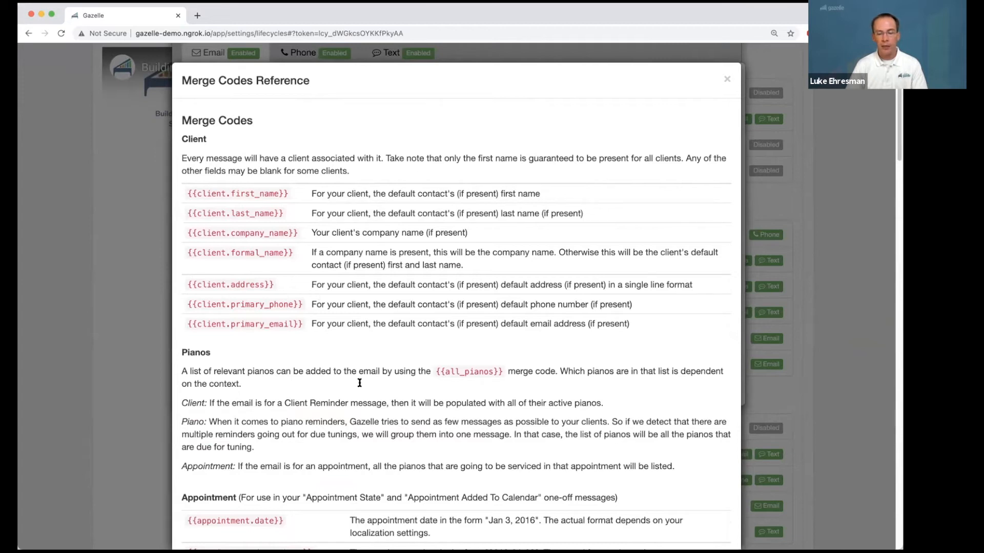
left_click(725, 80)
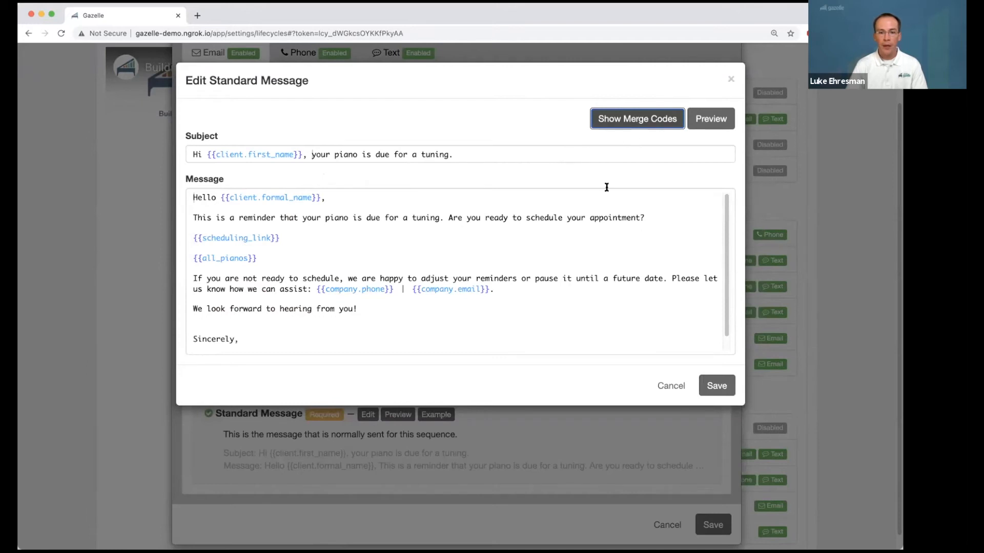
Step: Preview the standard tuning reminder email from its subject through the piano details, and leave the message editor without saving
left_click(444, 217)
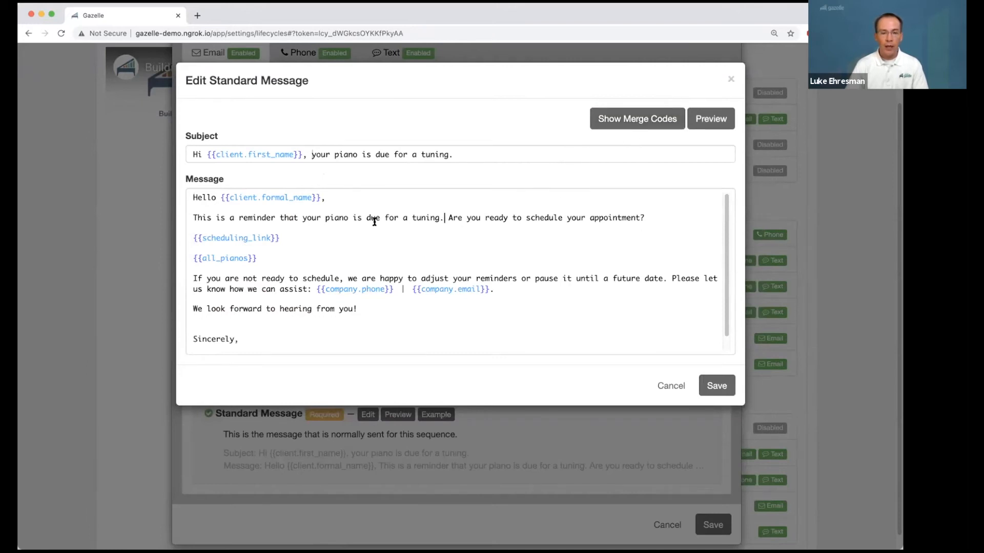
left_click(705, 120)
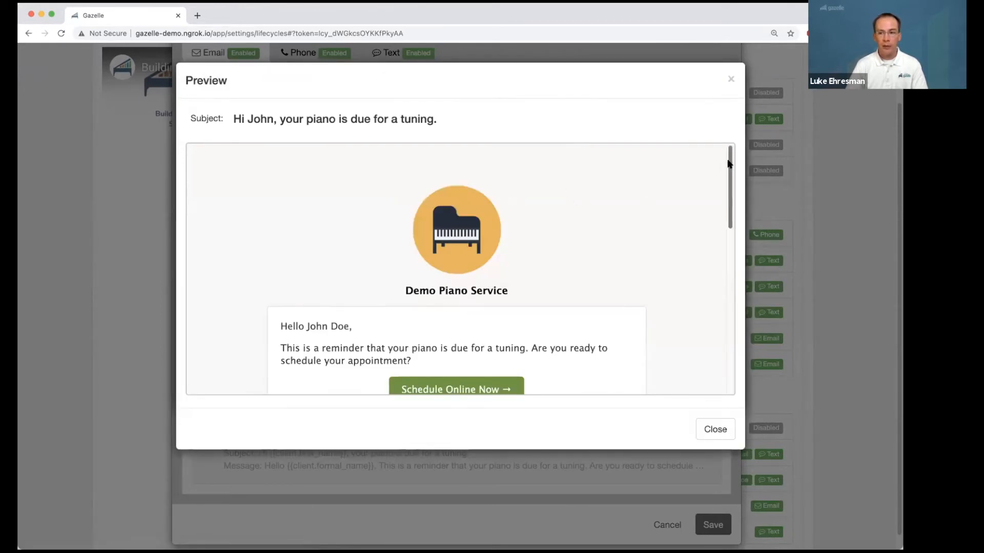
scroll(729, 163, "down", 1)
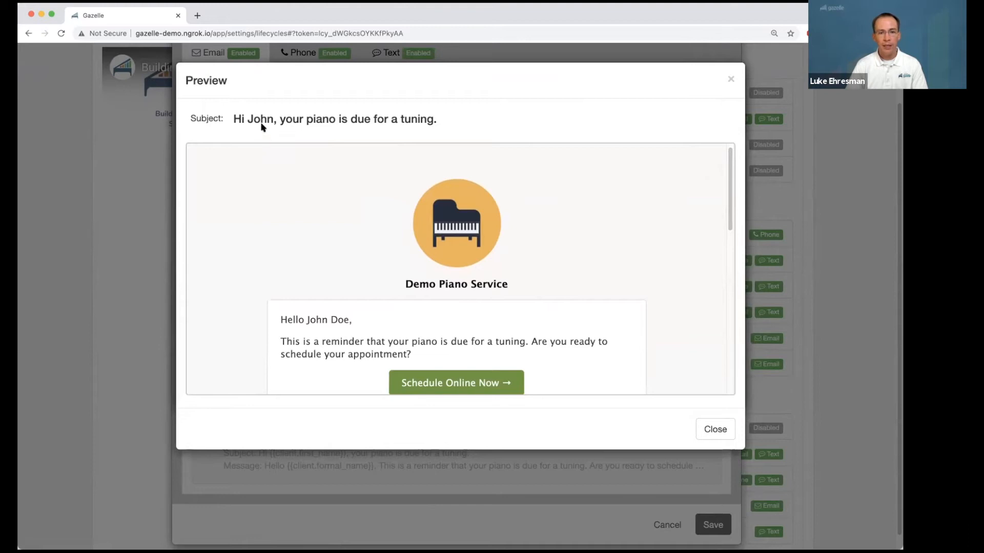
left_click_drag(244, 117, 398, 118)
left_click(398, 118)
scroll(511, 331, "down", 1)
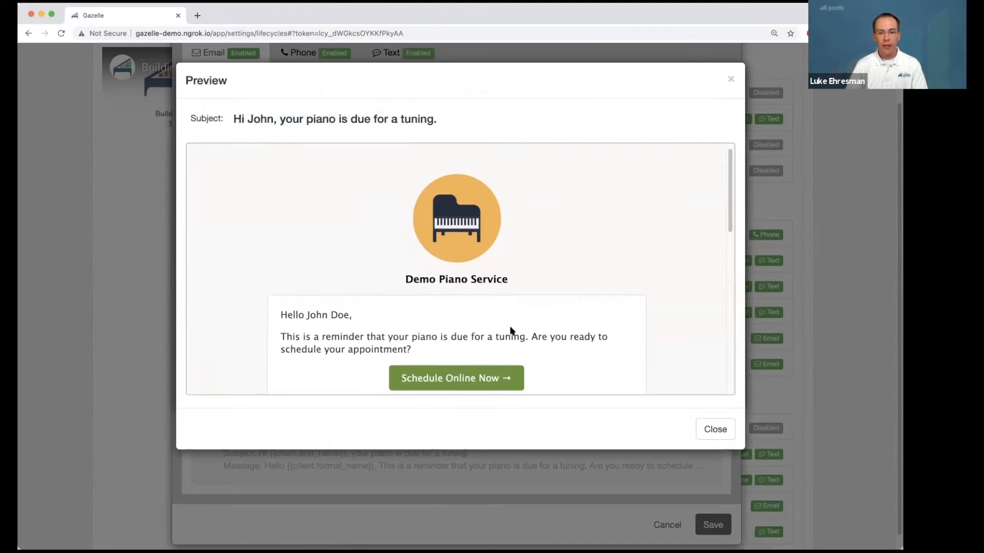
scroll(511, 330, "down", 5)
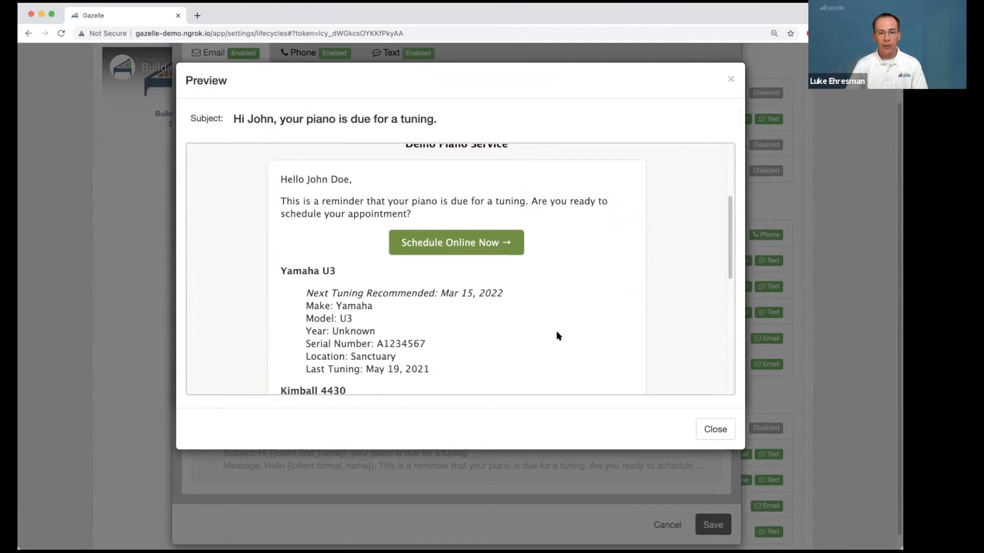
scroll(558, 336, "down", 5)
scroll(552, 336, "down", 6)
scroll(547, 336, "up", 12)
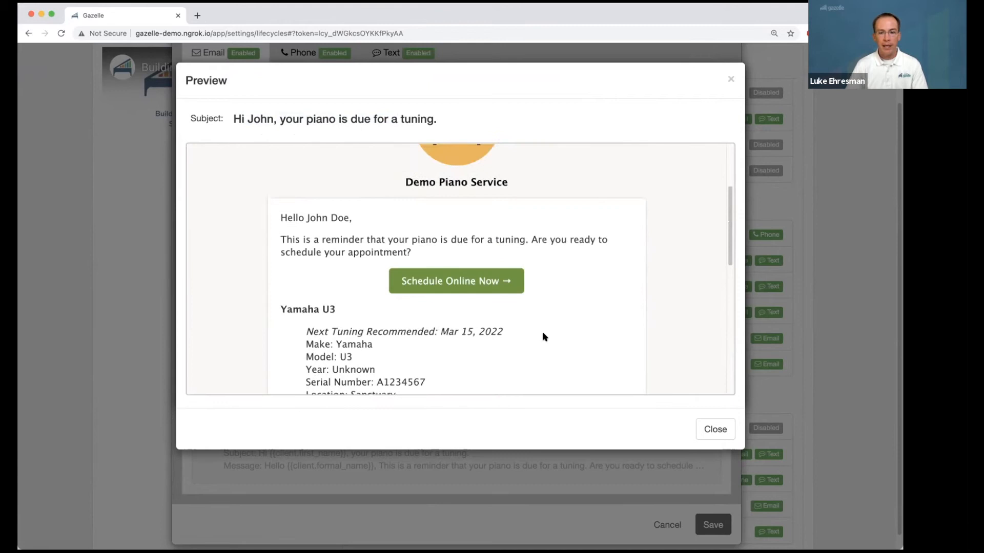
scroll(544, 336, "up", 2)
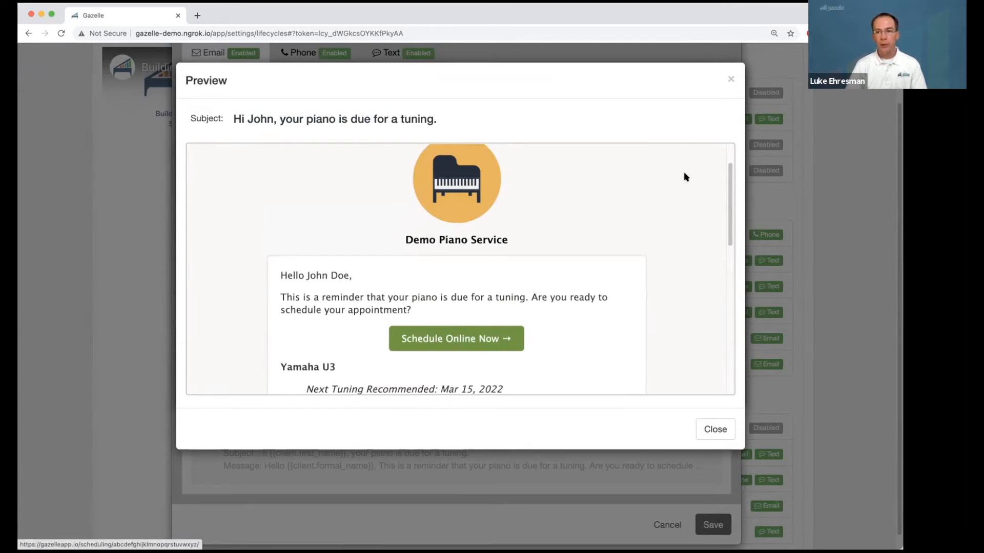
left_click(730, 79)
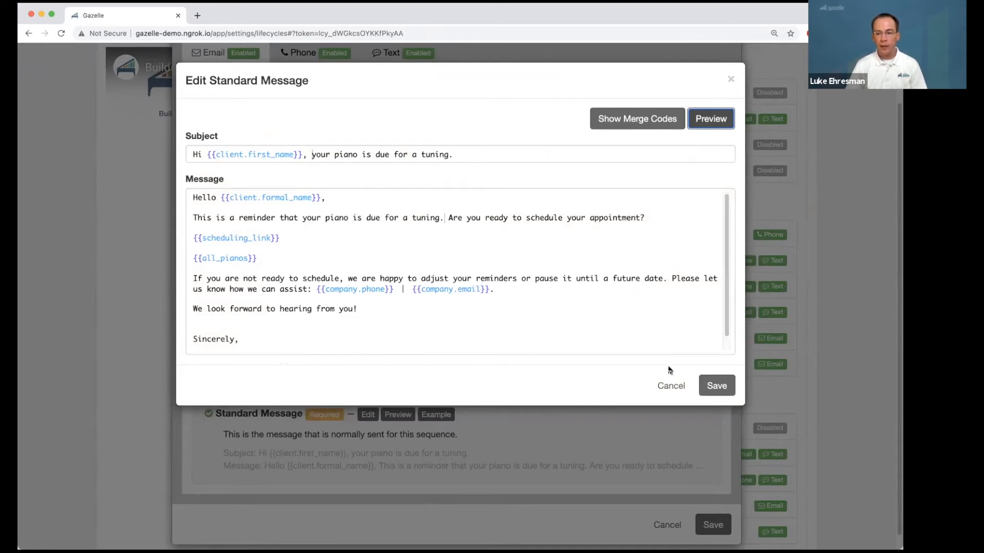
left_click(671, 386)
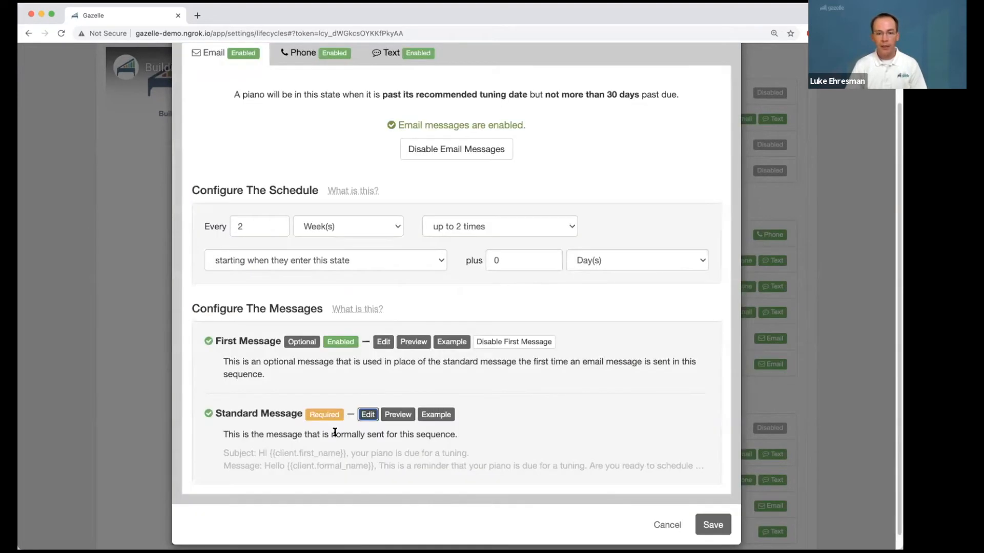
Step: Compare the descriptions of the optional First Message and the required Standard Message in the Due for Tuning email settings
left_click_drag(219, 340, 260, 342)
left_click(261, 343)
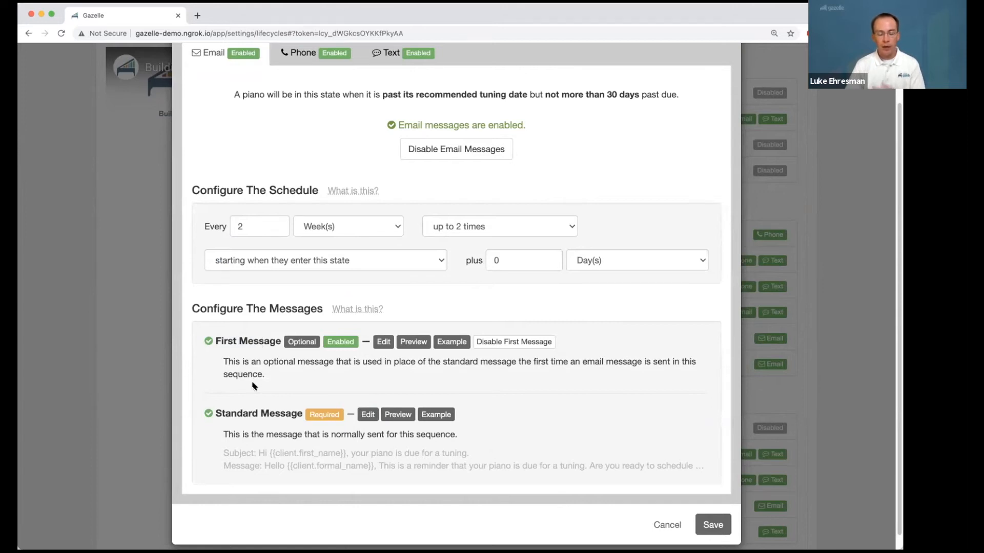
left_click_drag(283, 414, 219, 410)
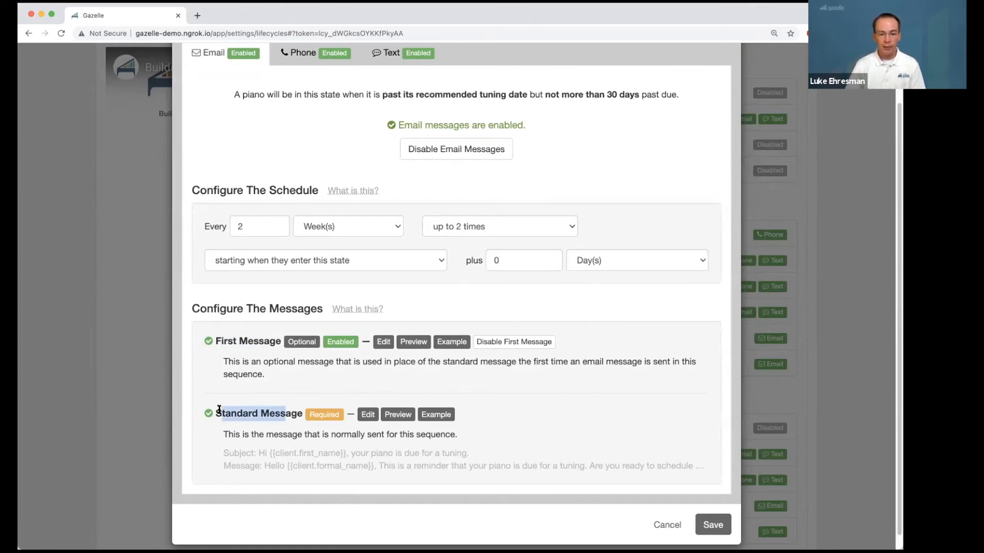
left_click(277, 406)
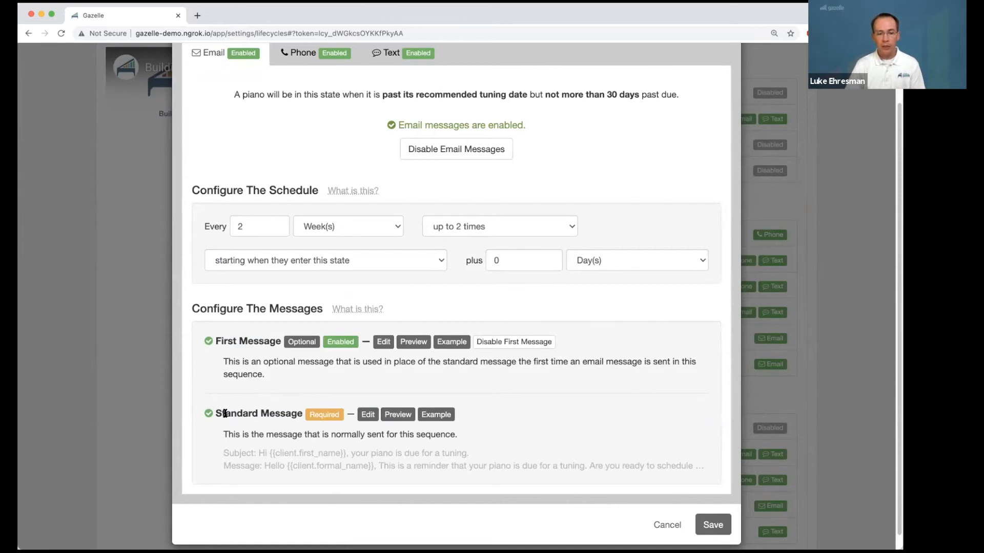
left_click_drag(225, 413, 273, 416)
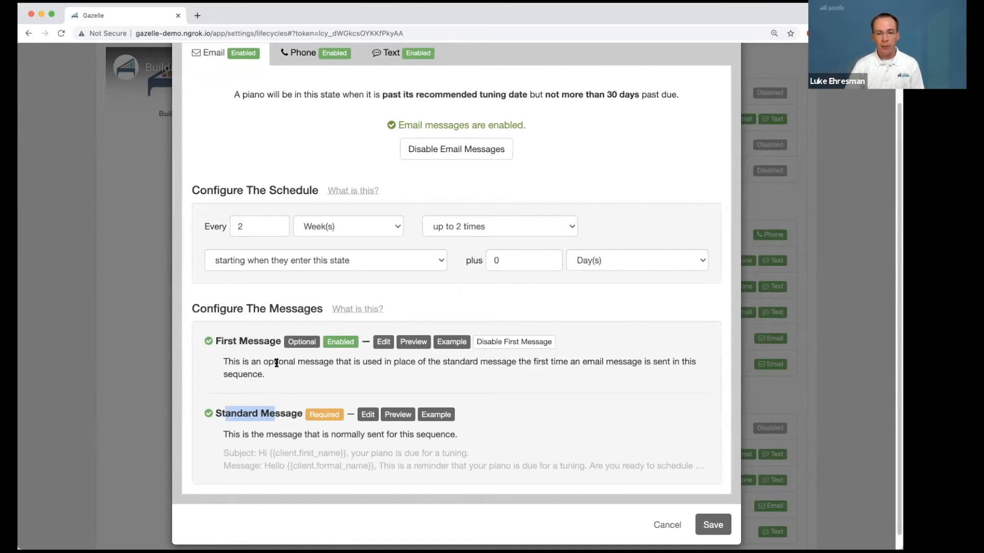
left_click(241, 399)
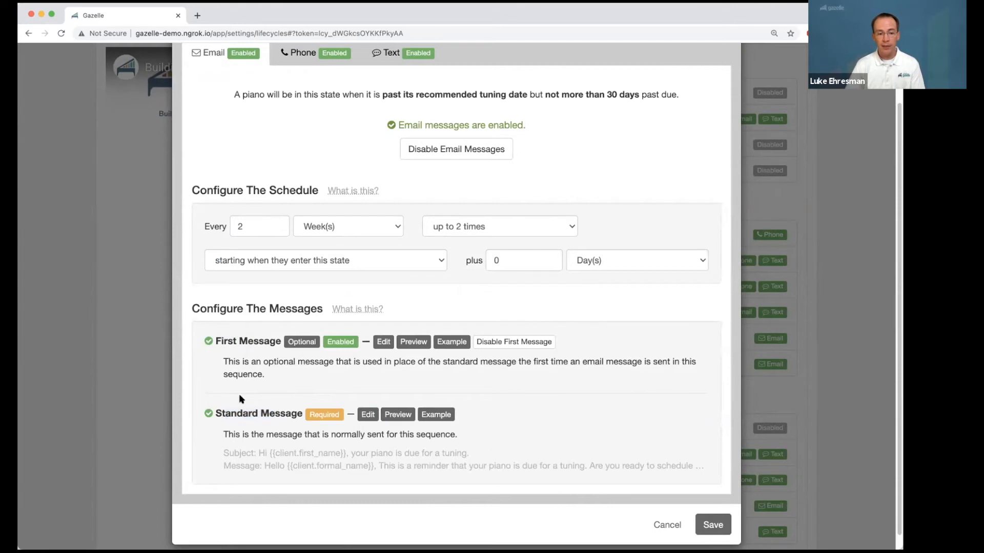
left_click_drag(225, 413, 285, 412)
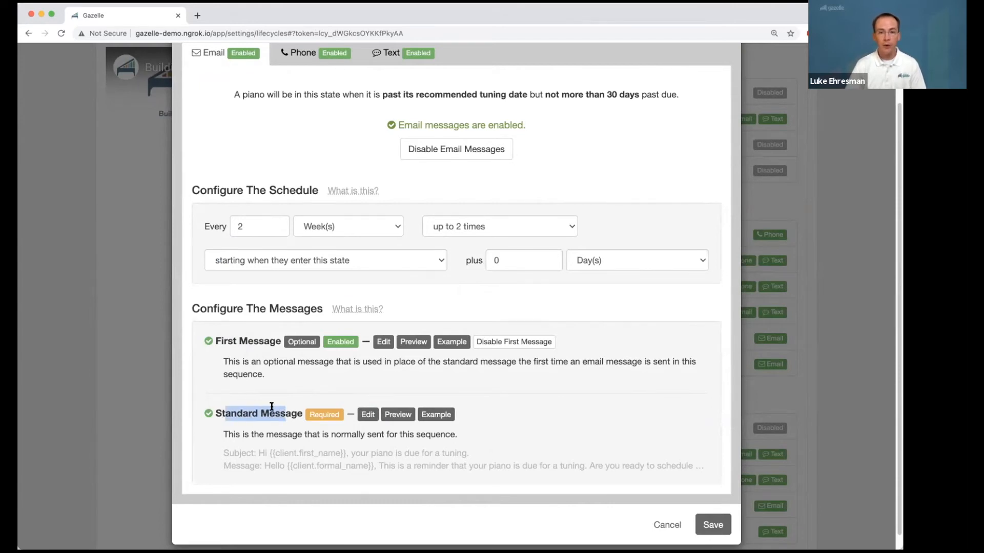
Step: Examine the text message schedule of the Due for Tuning state, including its repeat interval and starting delay in days
scroll(276, 409, "up", 3)
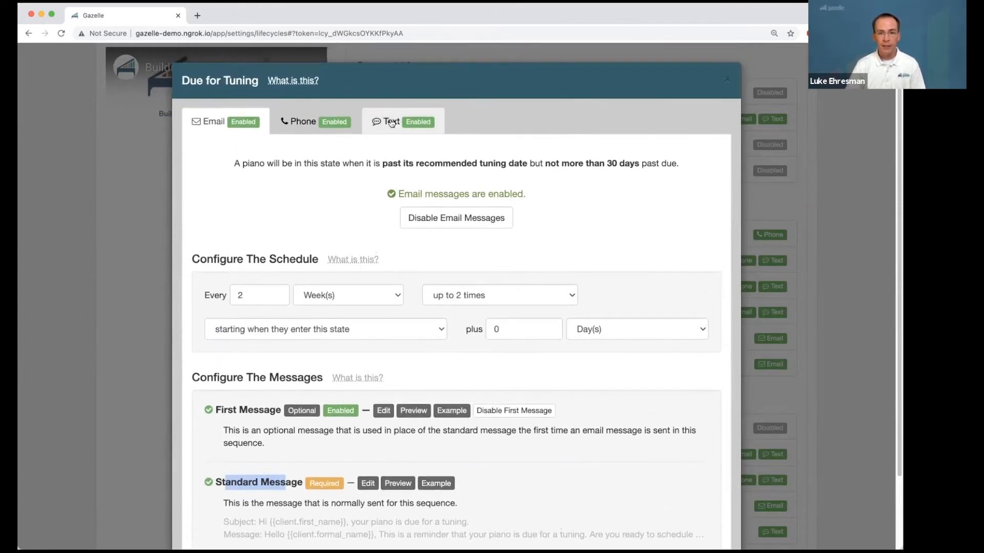
left_click(391, 123)
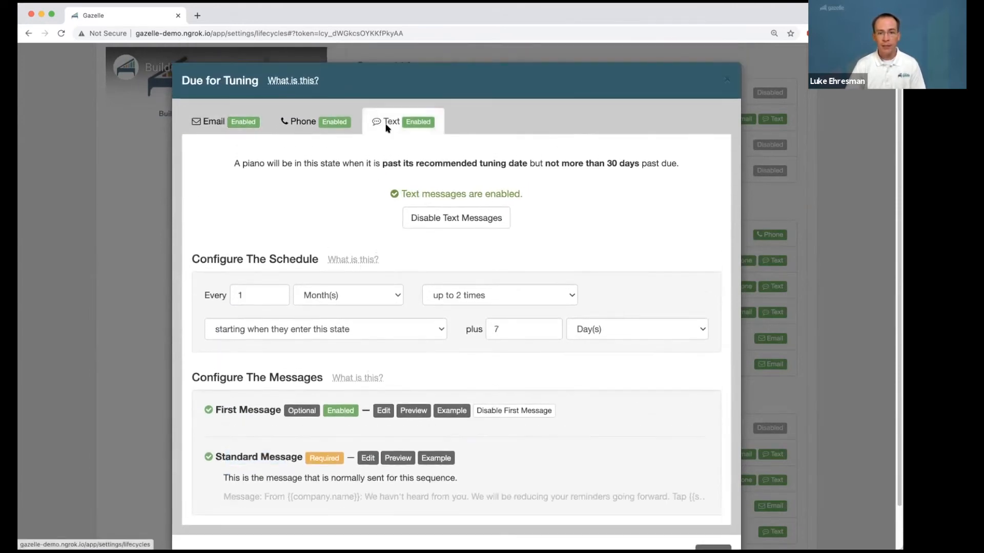
left_click(234, 300)
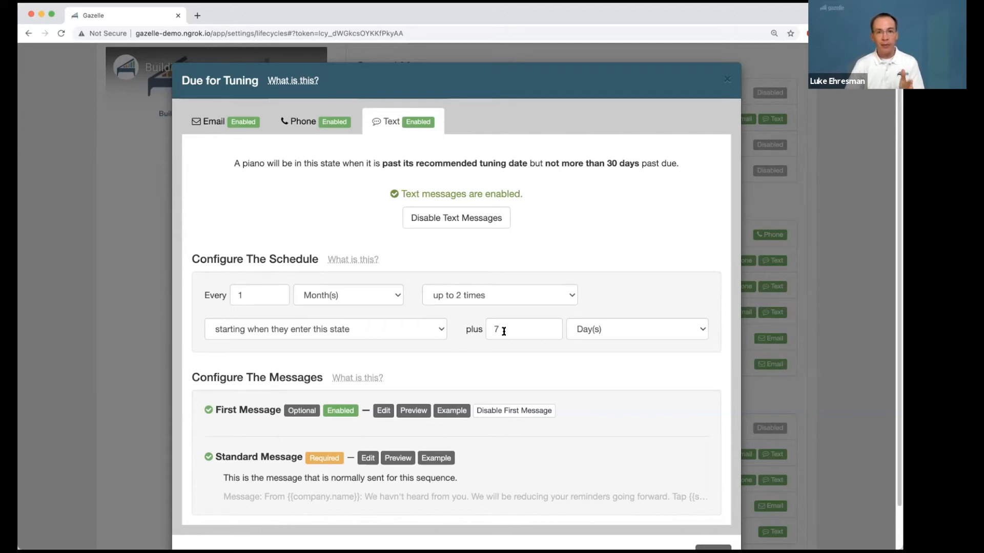
left_click_drag(501, 328, 481, 327)
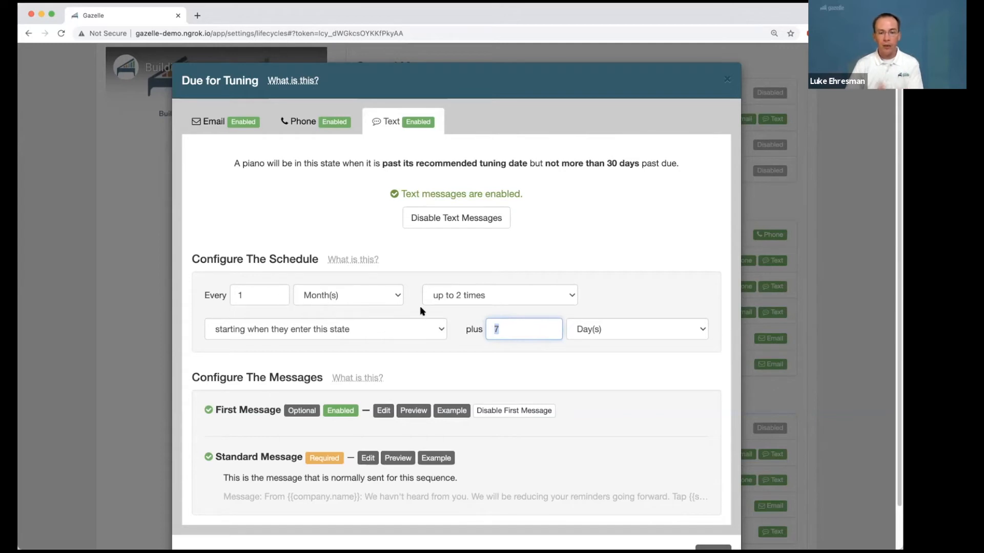
left_click(467, 339)
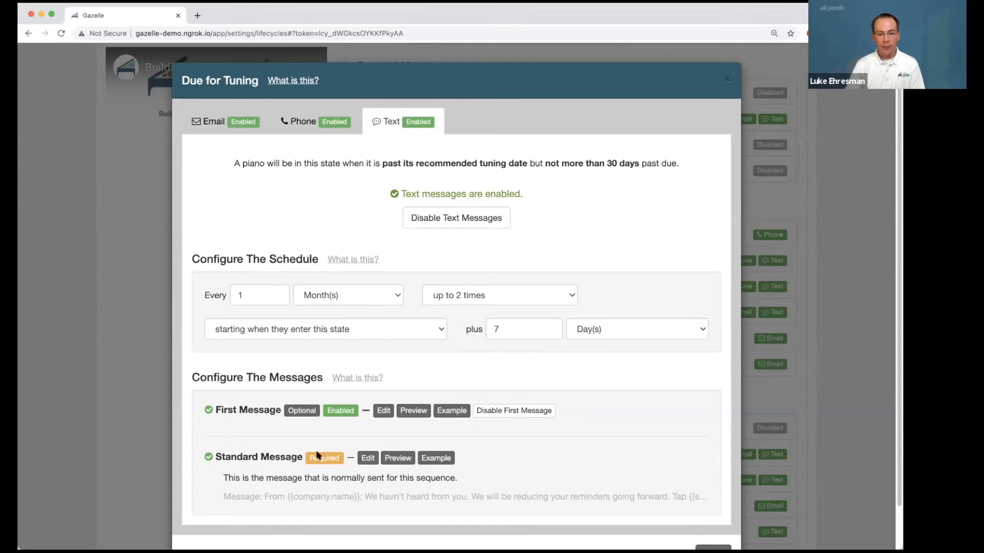
Step: Examine the scheduling link and company name codes in the Due for Tuning standard text message, leaving it without saving
left_click(368, 458)
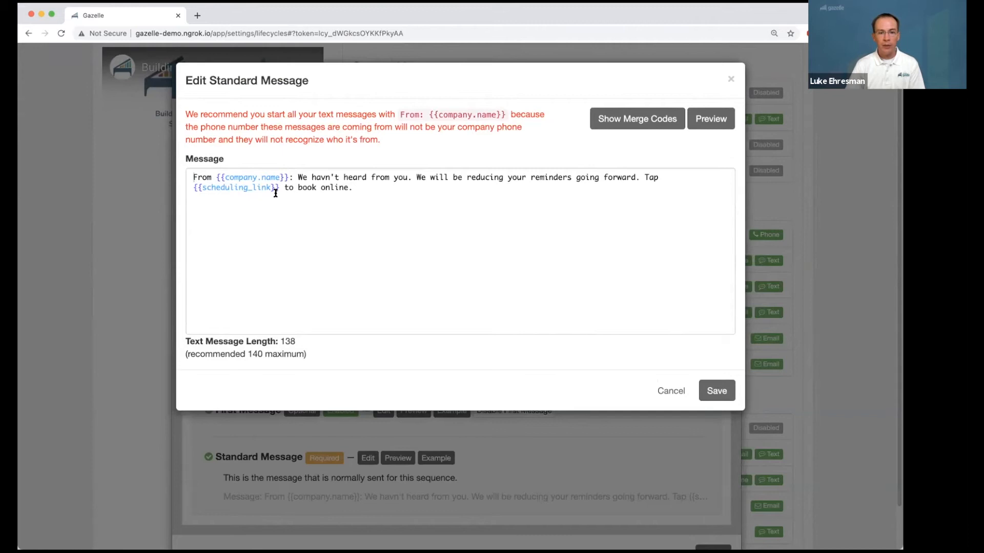
left_click_drag(276, 187, 193, 187)
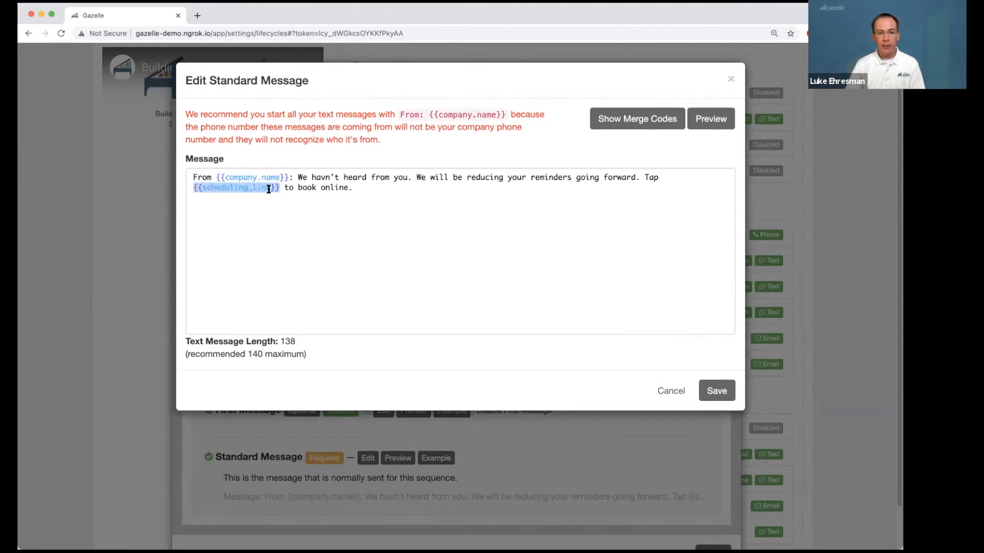
left_click(285, 188)
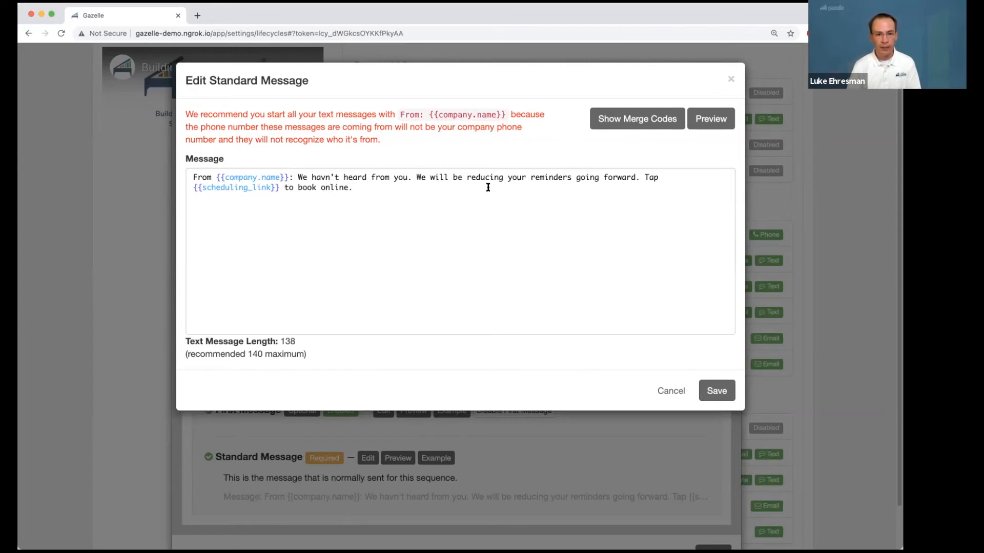
left_click_drag(291, 177, 185, 179)
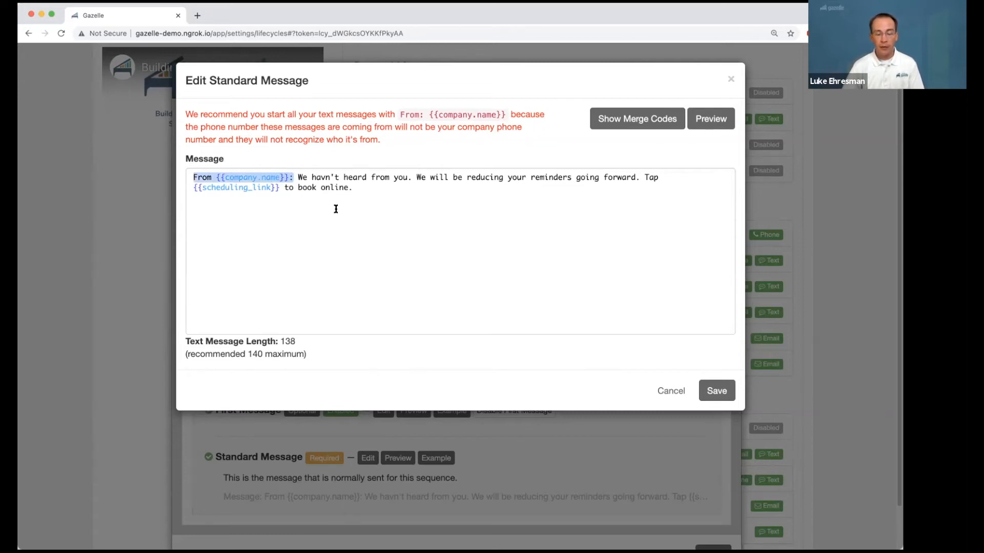
left_click(294, 176)
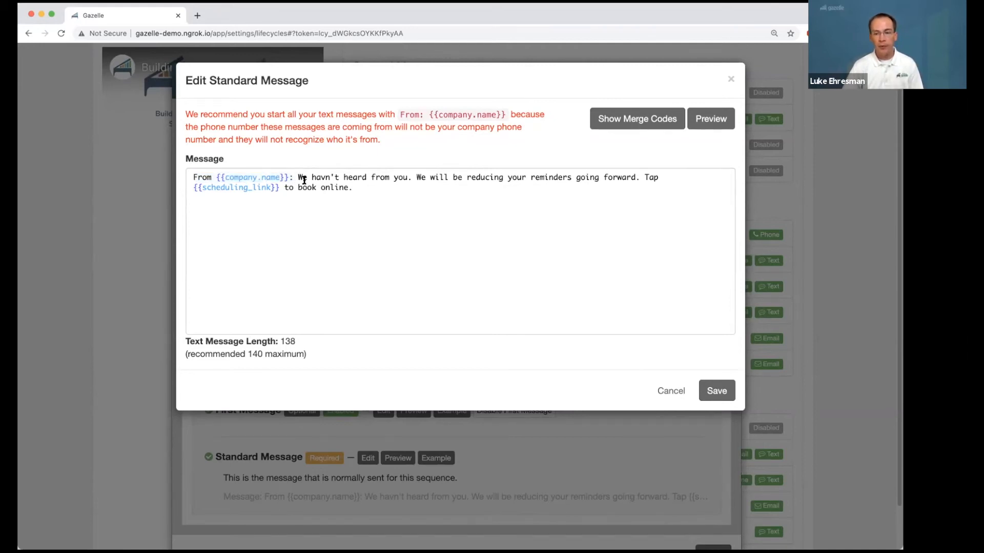
left_click(666, 391)
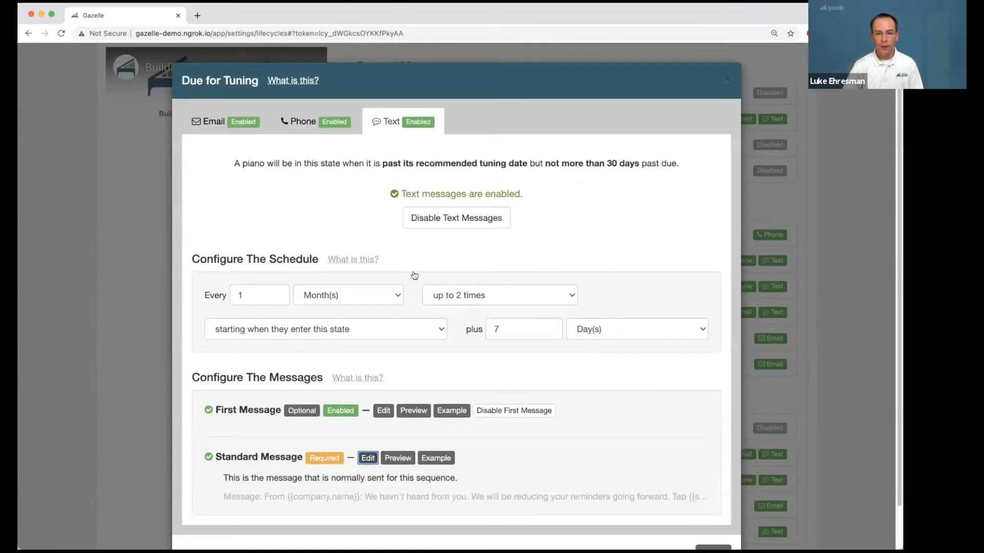
Step: Examine the phone reminder schedule of the Due for Tuning state, close its settings unsaved and look over the list of reminder states
left_click(290, 121)
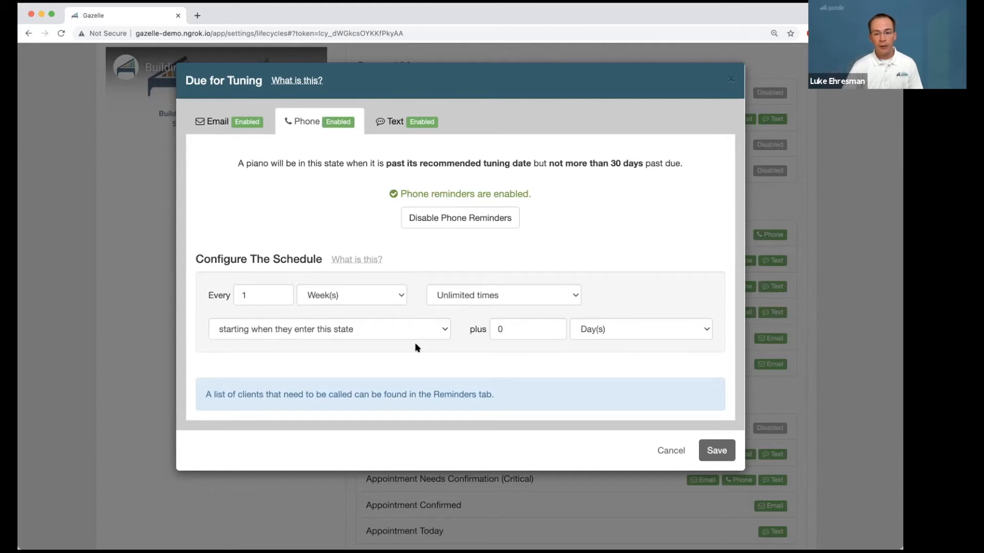
left_click(670, 451)
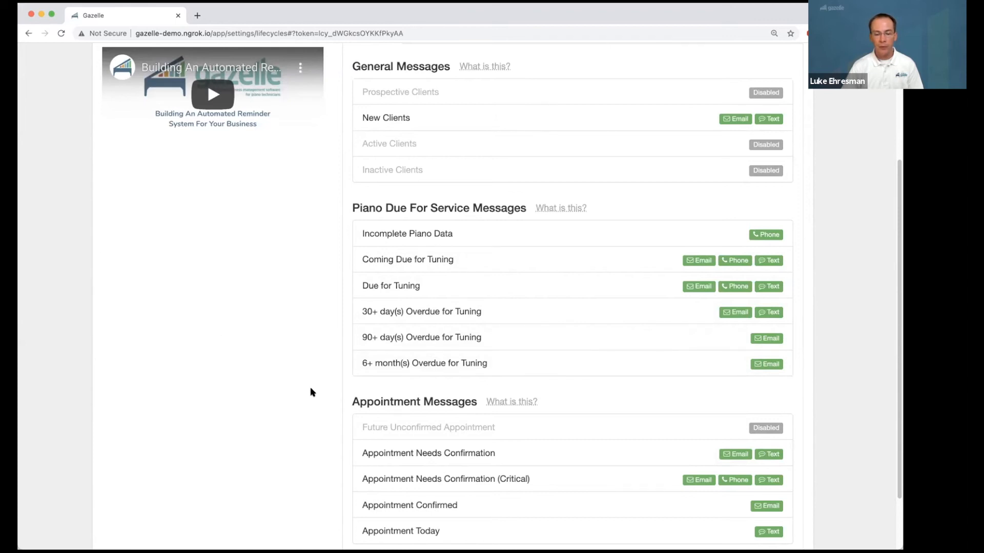
scroll(310, 393, "down", 3)
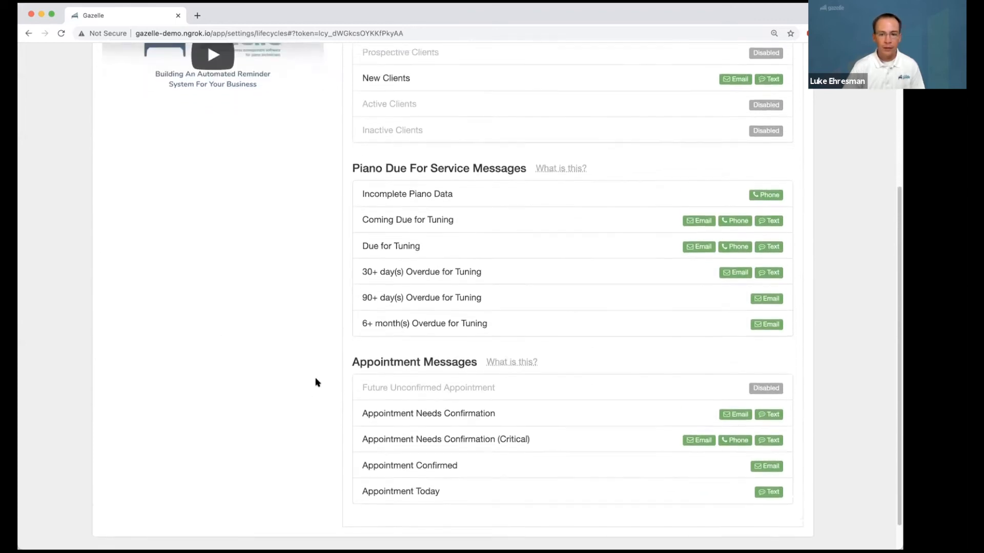
scroll(315, 382, "up", 5)
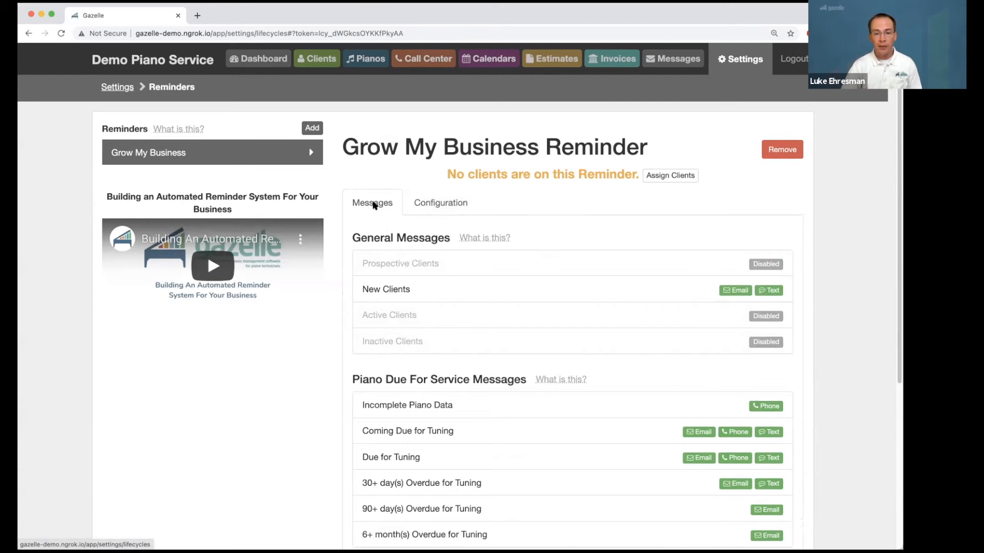
Step: In the reminder's configuration, change its name to Standard and make it the default for new clients
left_click(433, 203)
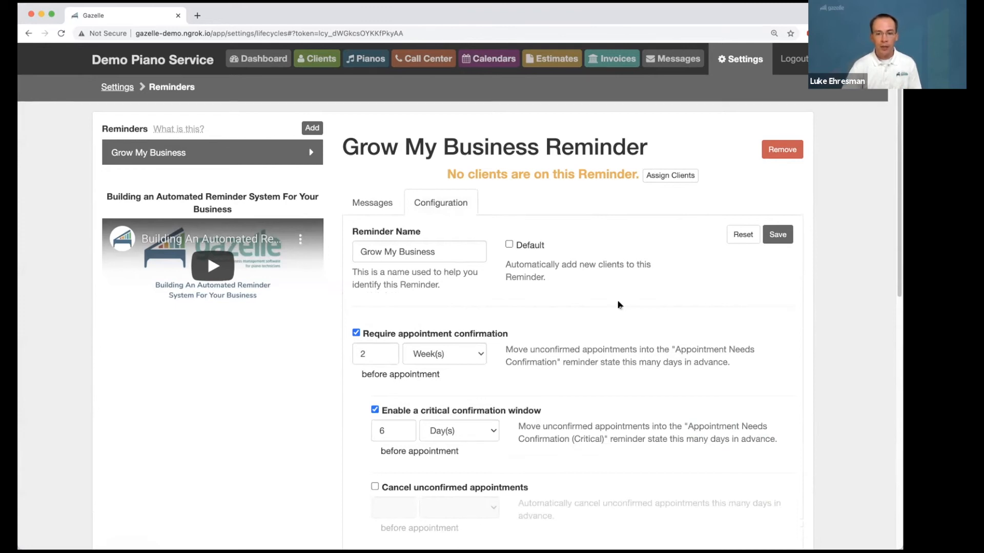
left_click_drag(437, 252, 359, 252)
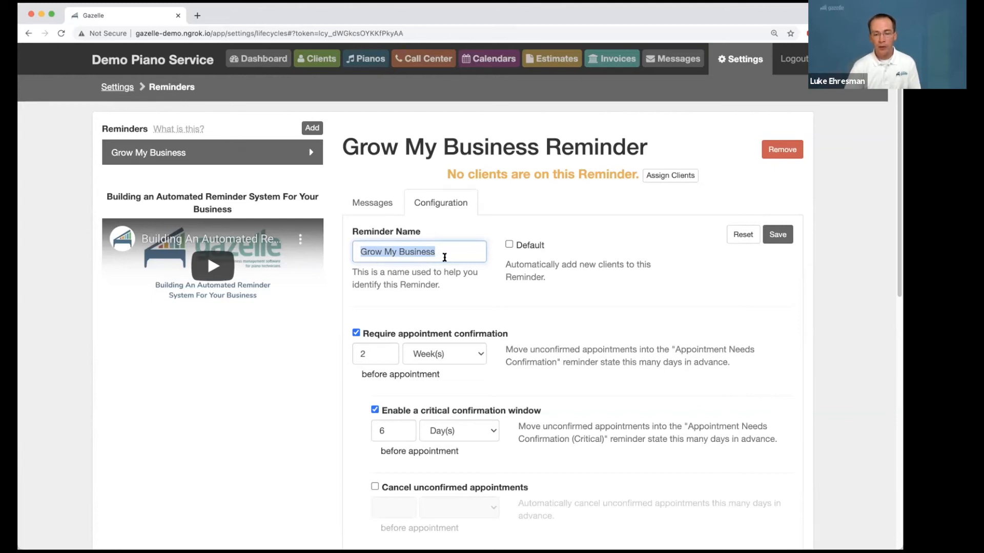
type("Standard")
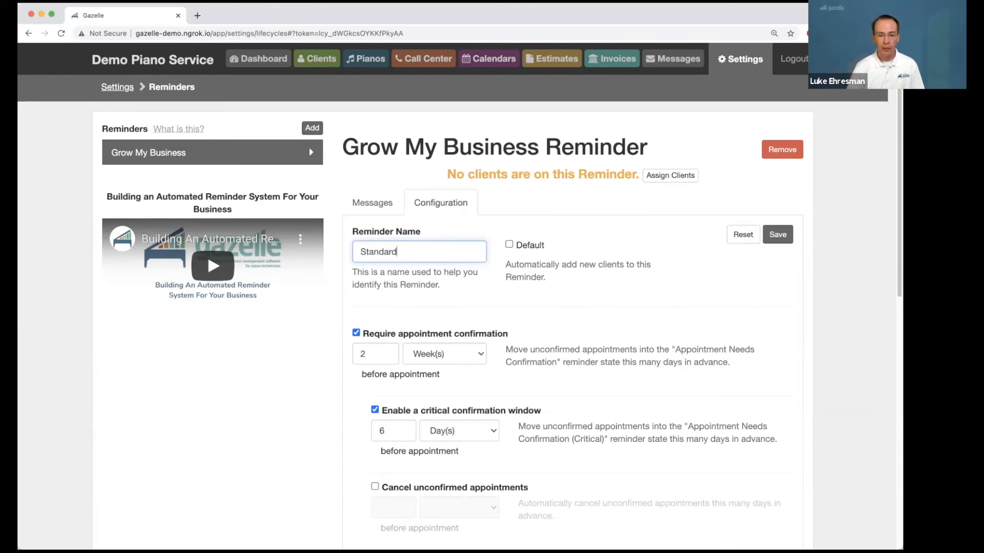
left_click_drag(404, 251, 361, 251)
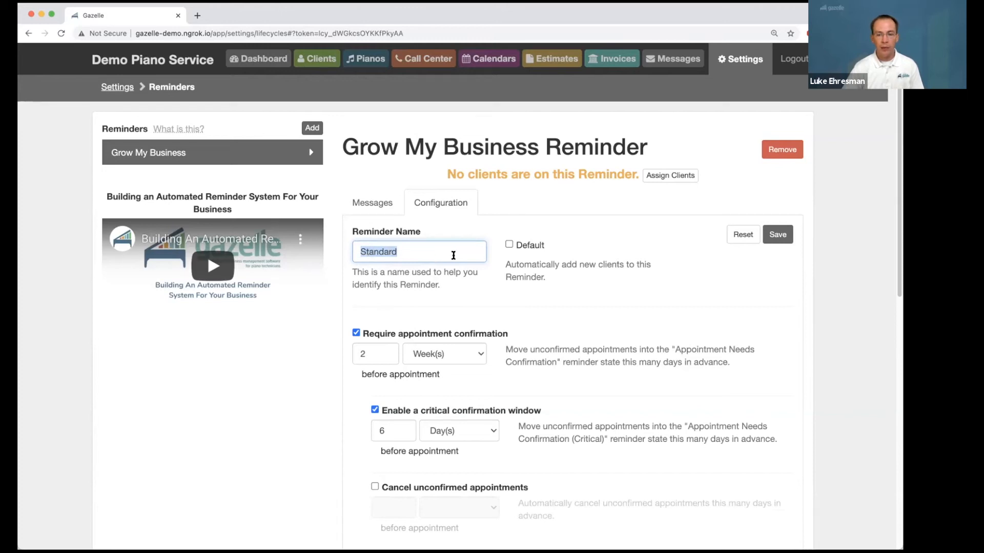
left_click(453, 256)
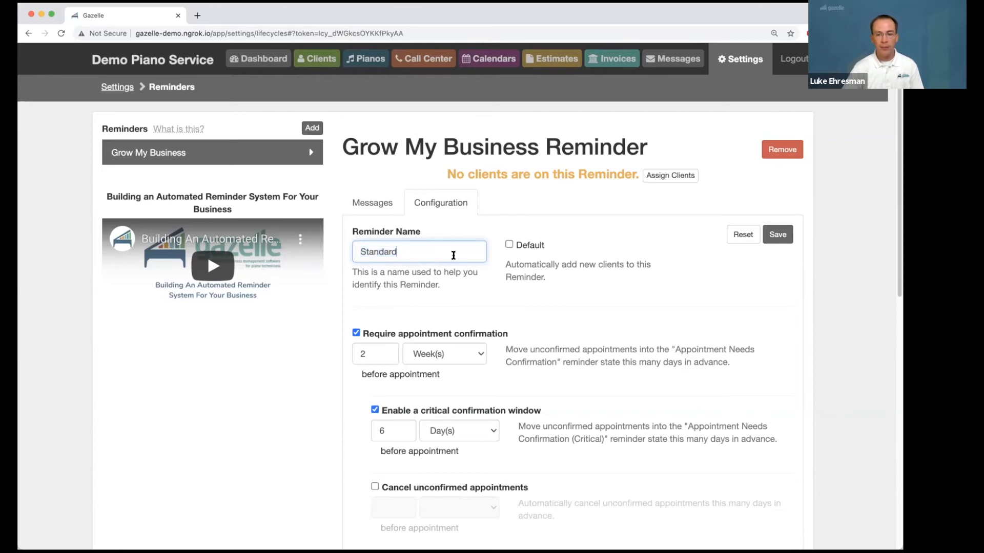
left_click(528, 248)
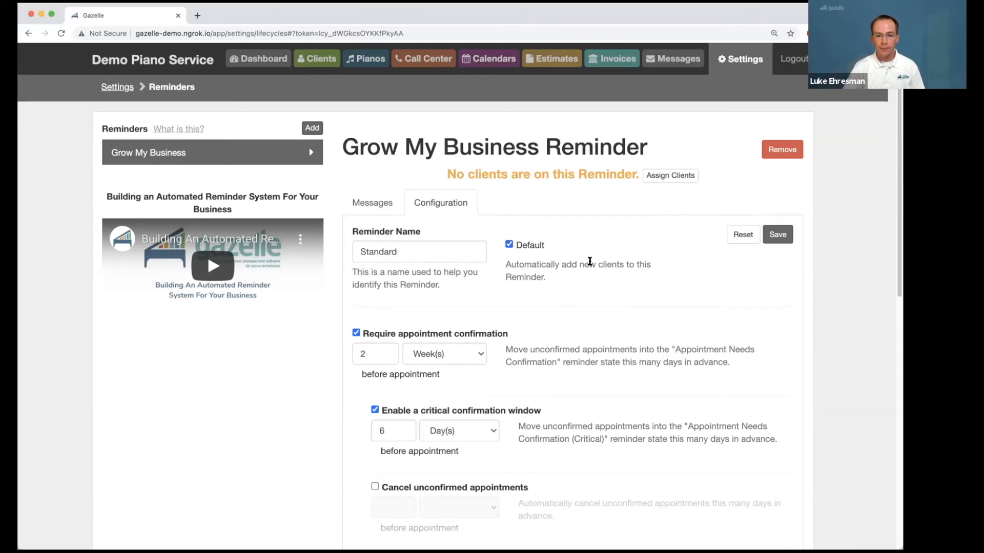
Step: Try enabling automatic cancellation of unconfirmed appointments 1 day before the appointment, and switch it off again
scroll(595, 279, "down", 3)
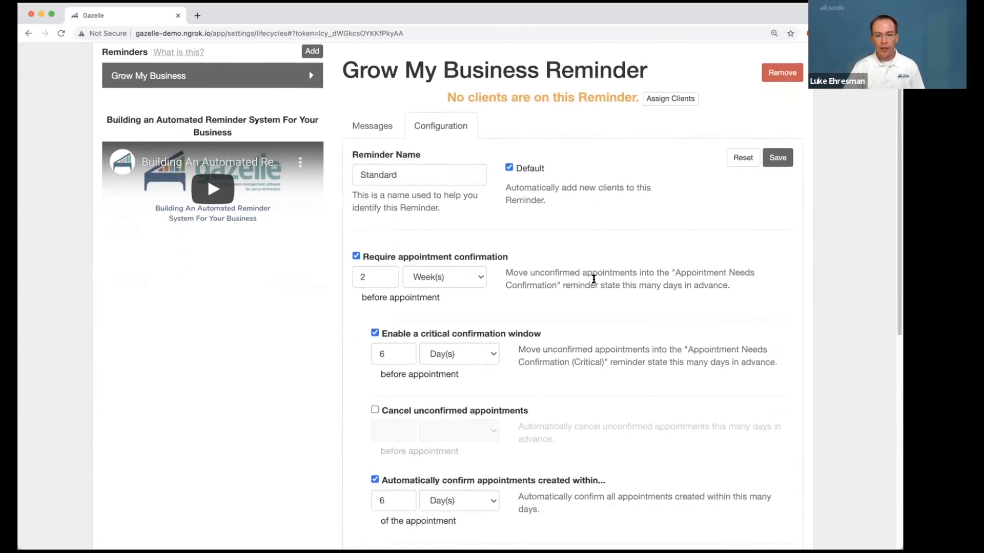
scroll(595, 279, "down", 1)
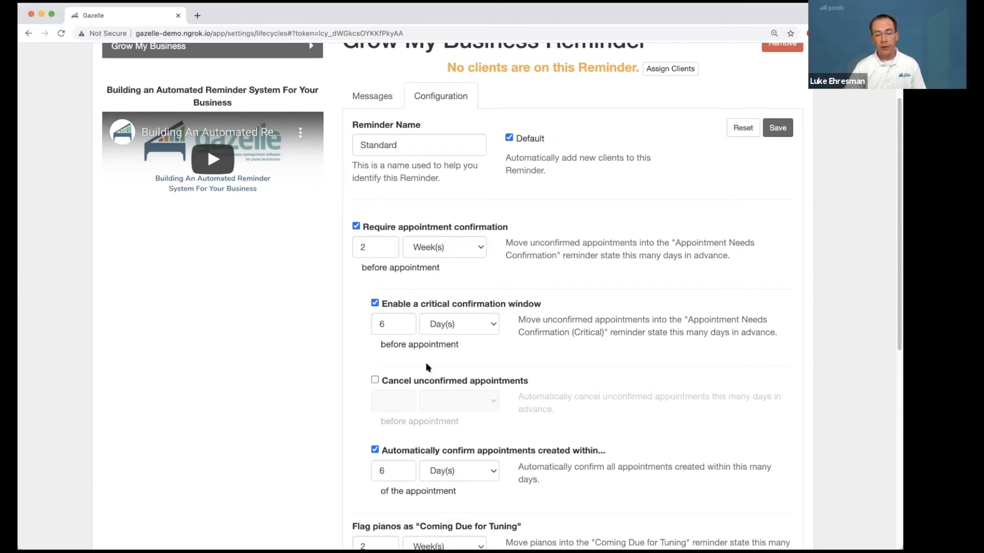
left_click(393, 382)
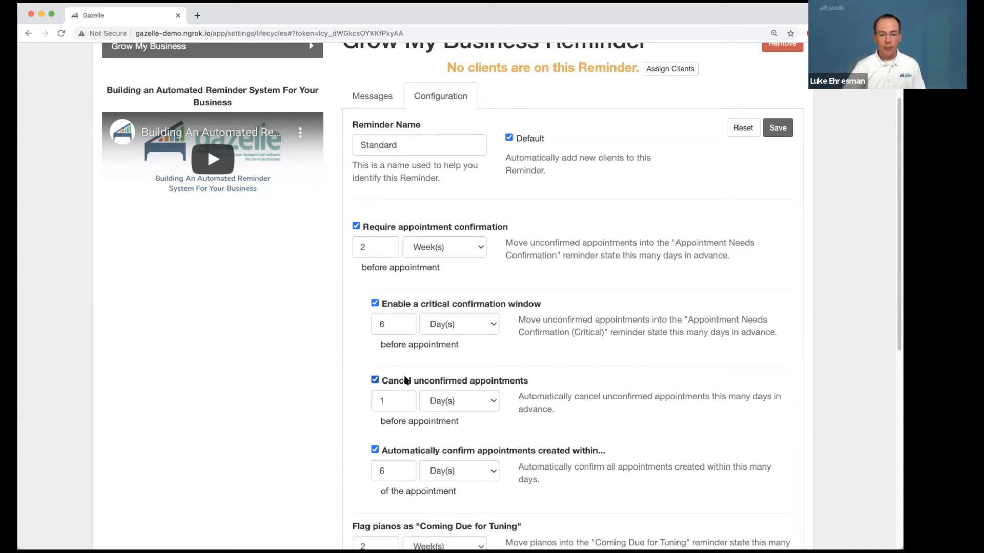
left_click(405, 380)
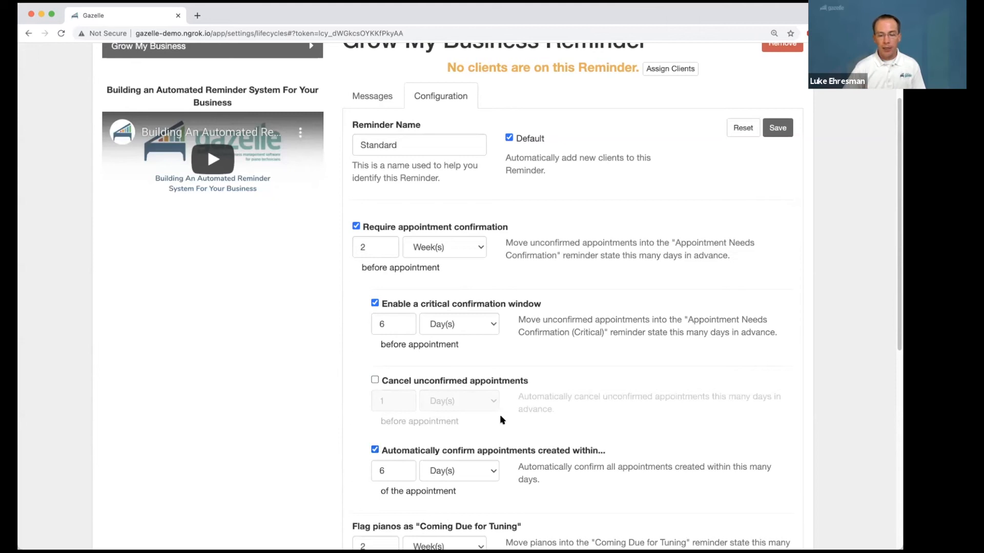
Step: Examine the automatic confirmation window, the Coming Due for Tuning flag and the three custom overdue reminder stages
scroll(479, 420, "down", 1)
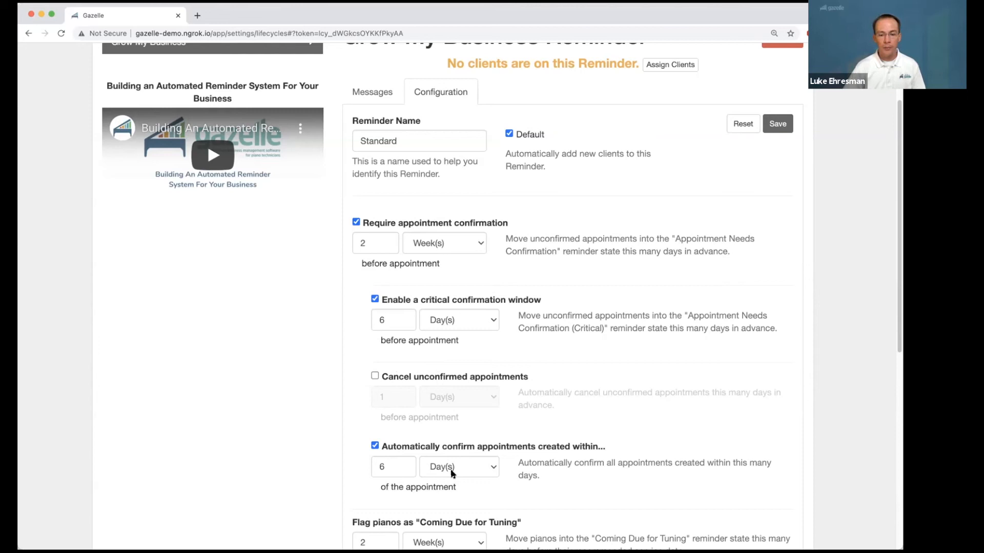
scroll(434, 467, "down", 1)
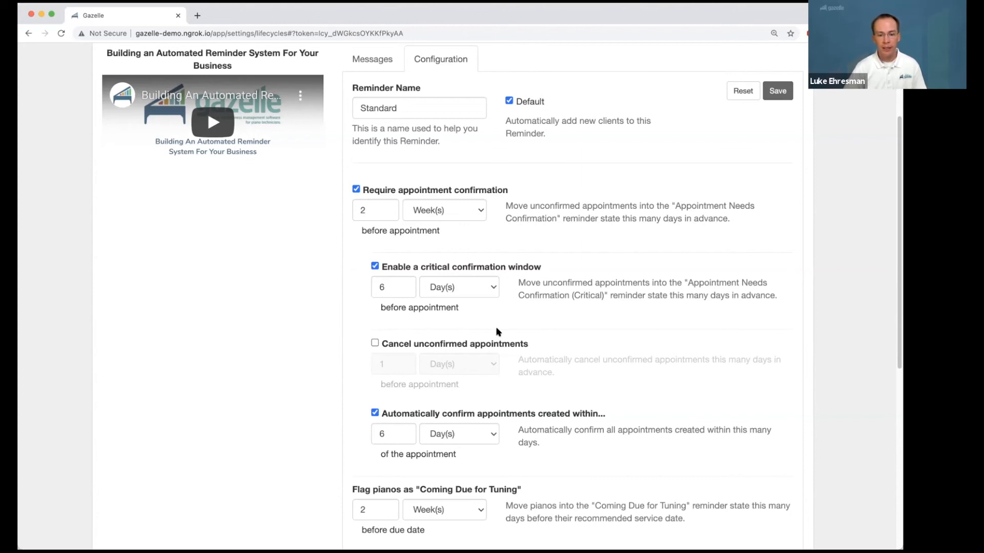
scroll(568, 350, "down", 5)
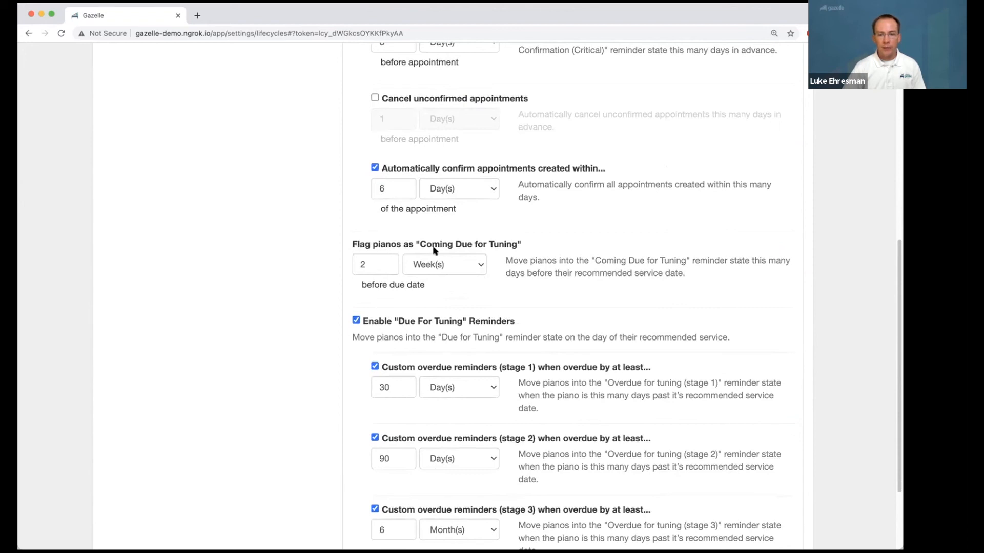
left_click_drag(526, 245, 350, 244)
triple_click(377, 244)
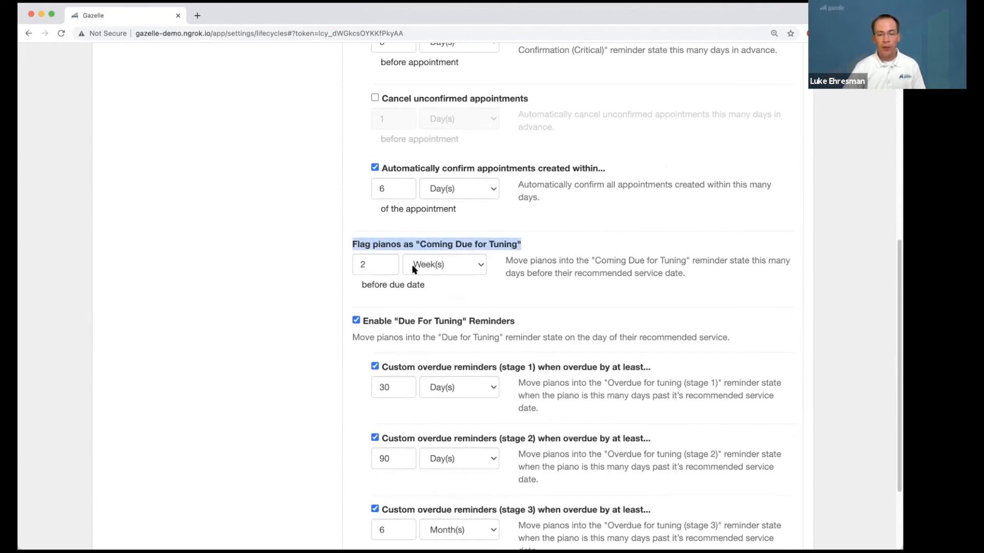
triple_click(379, 245)
left_click(388, 285)
scroll(449, 319, "down", 2)
scroll(449, 319, "down", 1)
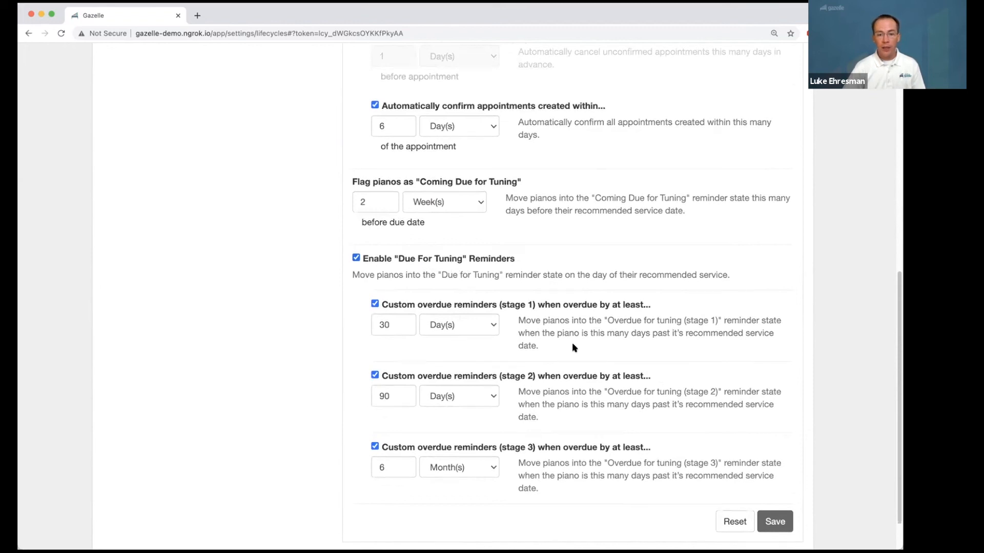
scroll(573, 348, "down", 2)
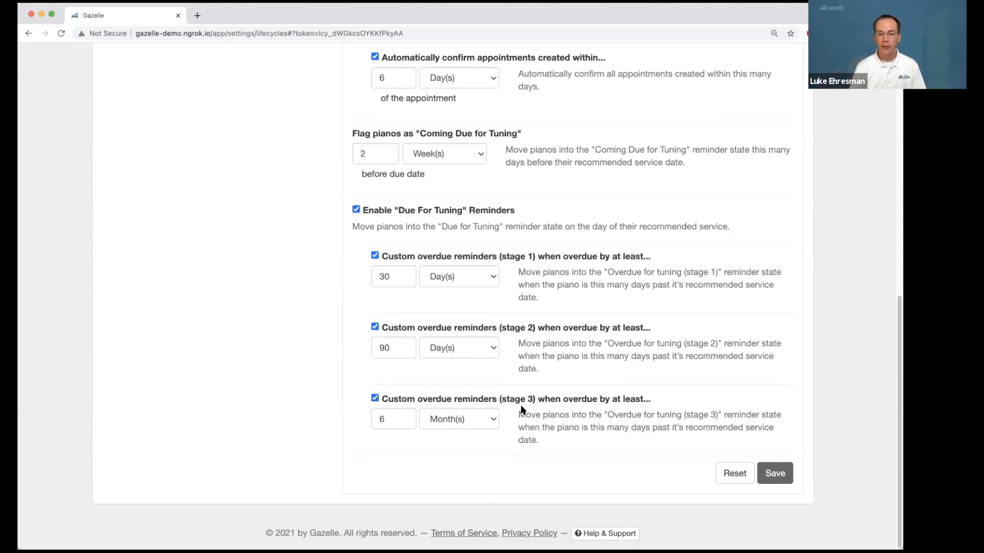
Step: Compare the reminder's list of message states with its configuration settings
scroll(521, 403, "up", 13)
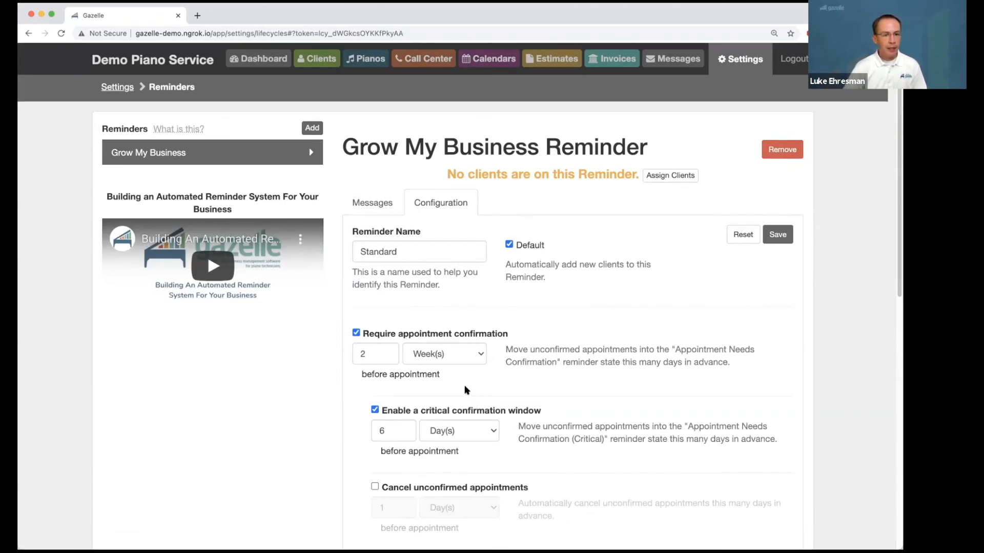
left_click(377, 206)
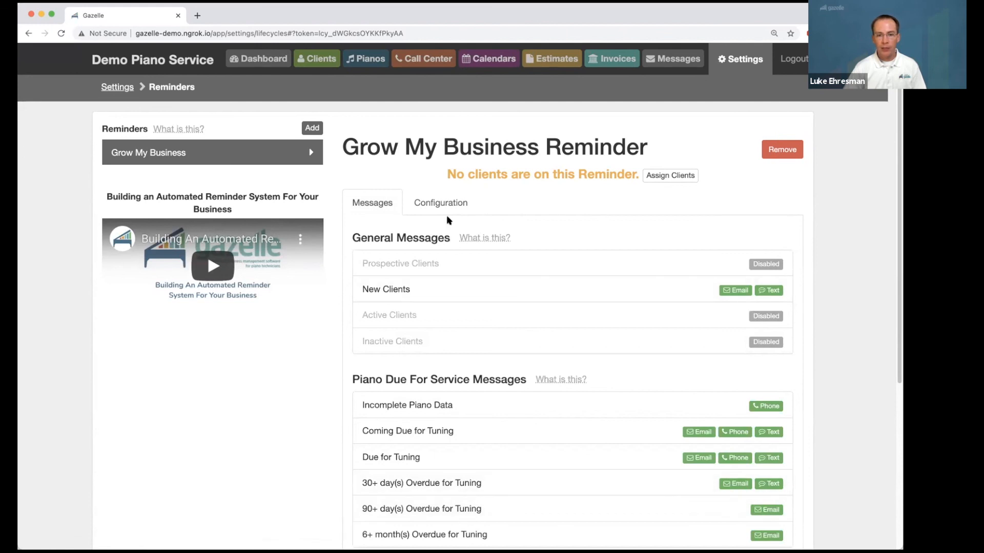
left_click(436, 204)
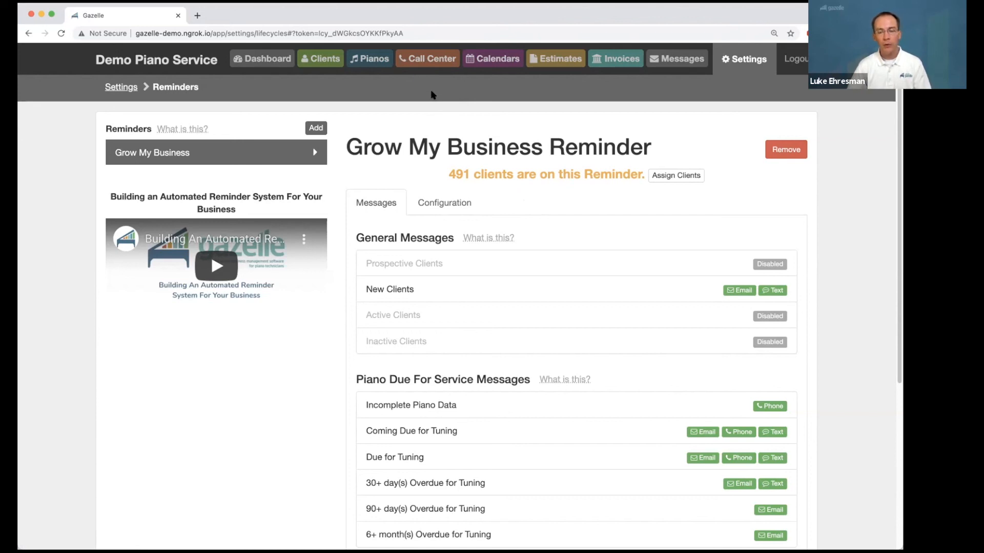
Step: Open the first reminder call listed in the Call Center and examine the client's contact details and the reason for the call
left_click(430, 60)
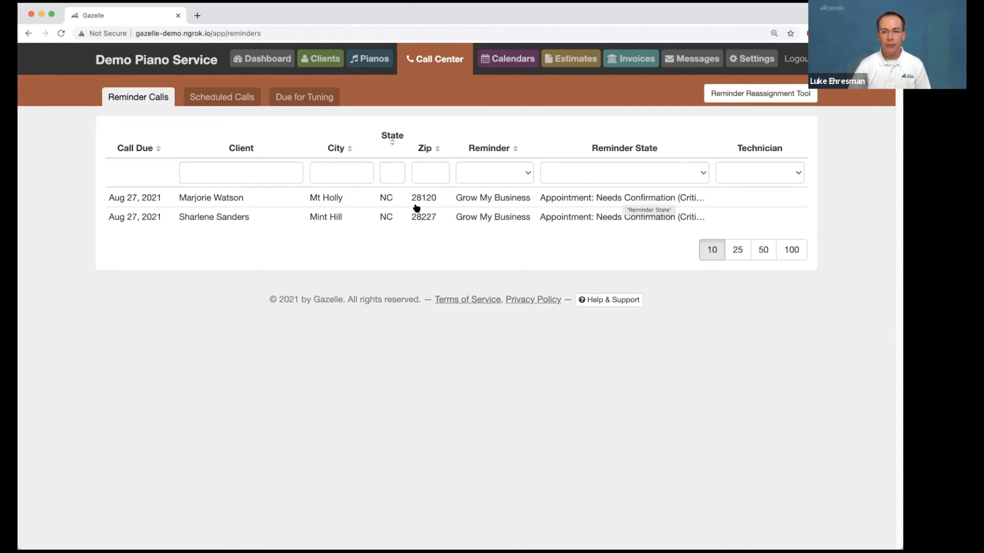
left_click(346, 198)
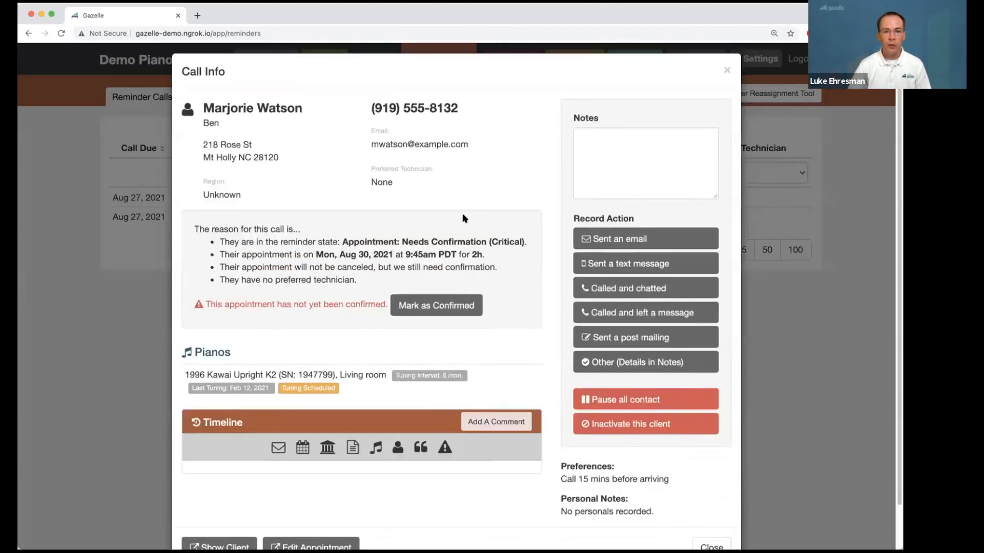
left_click_drag(205, 112, 424, 155)
left_click(443, 189)
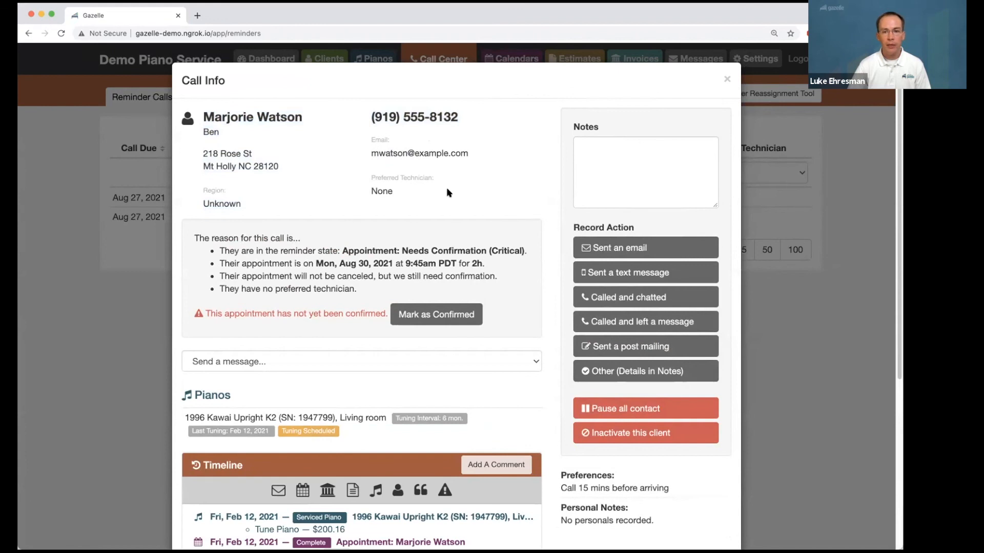
left_click_drag(457, 118, 351, 115)
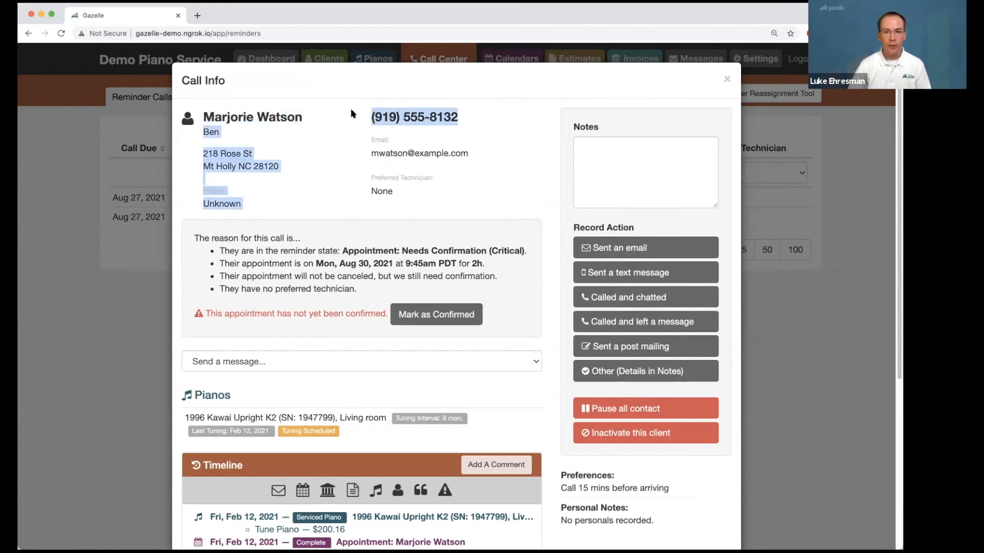
left_click(365, 115)
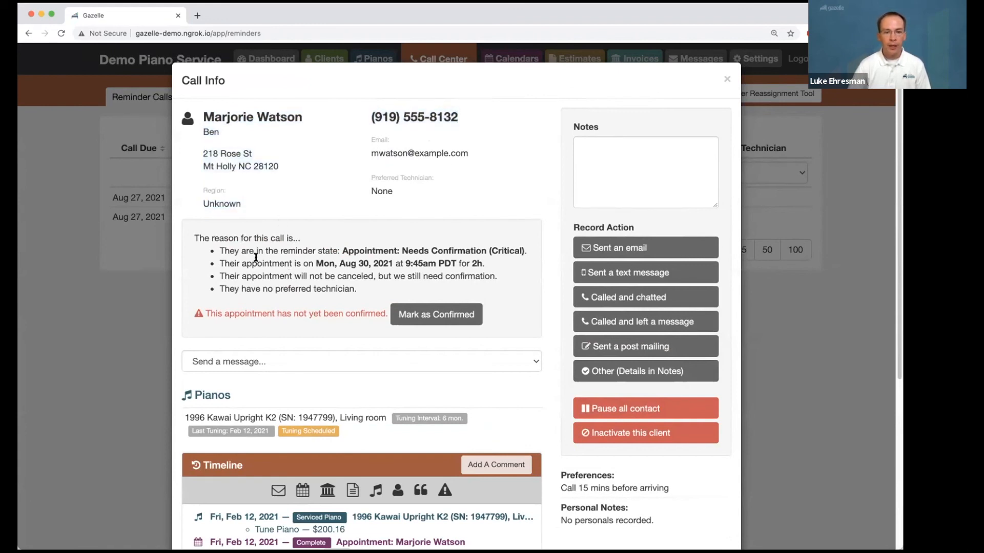
left_click_drag(339, 250, 507, 249)
left_click(507, 249)
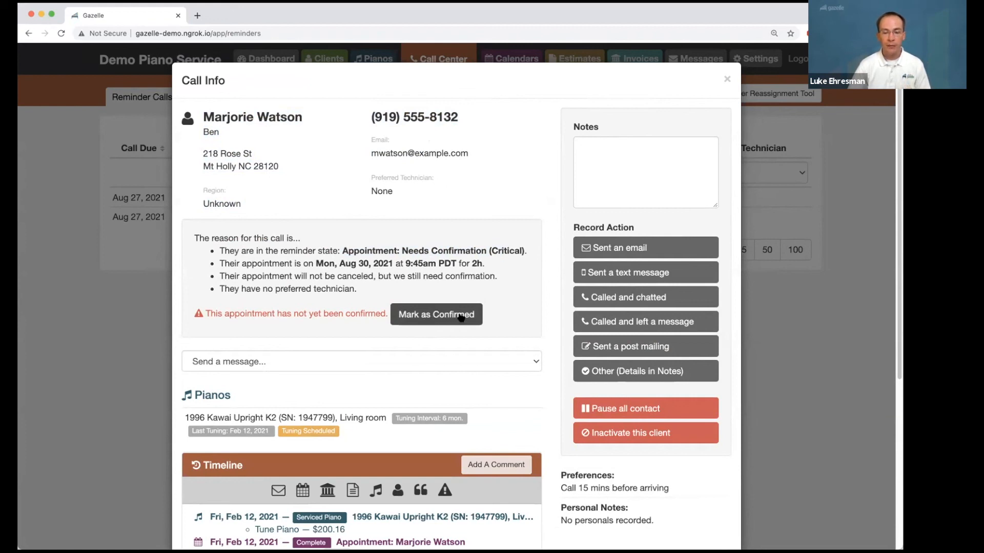
Step: Expand the client's timeline in the call info to show all of its entries
scroll(531, 318, "down", 1)
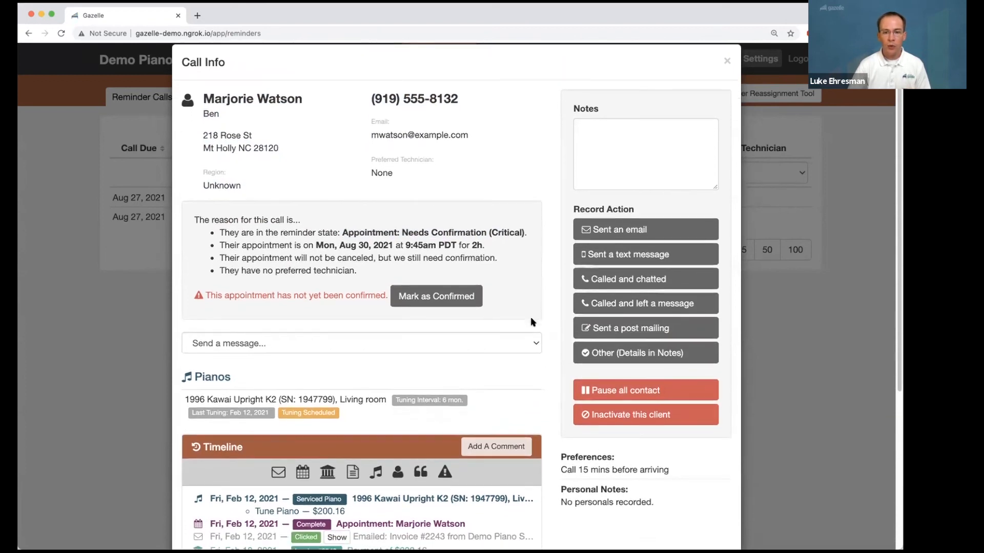
scroll(531, 322, "down", 5)
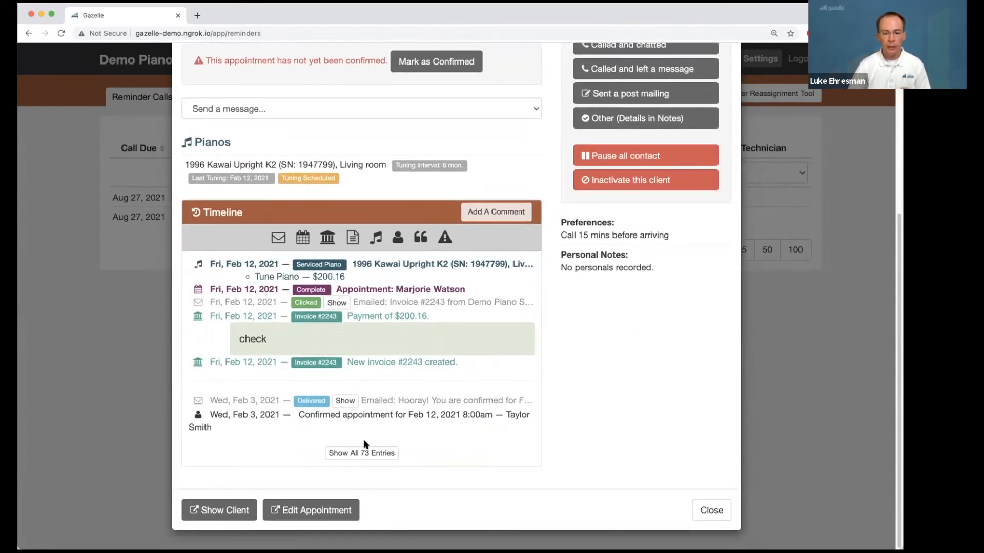
left_click(364, 452)
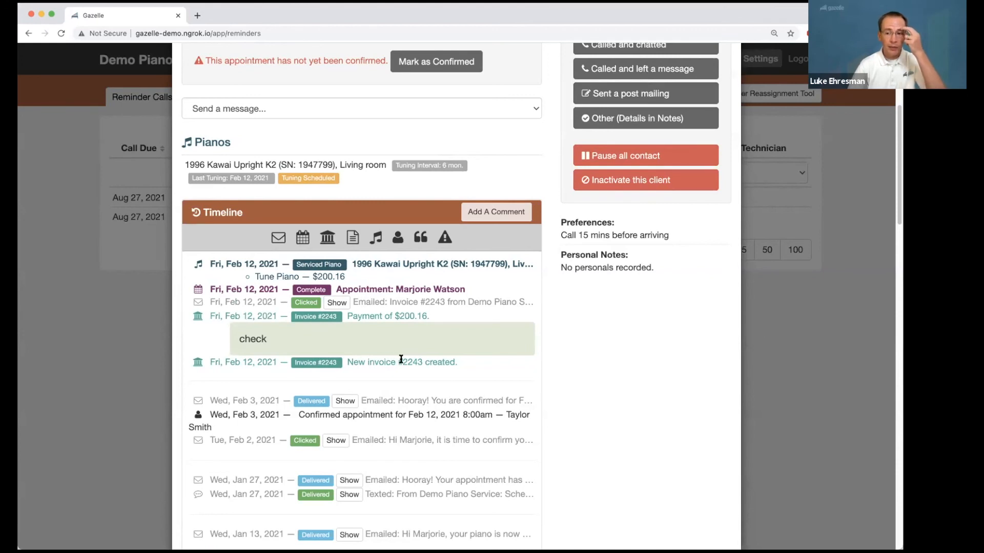
Step: Mark the client's Aug 30, 2021 9:45am appointment as confirmed in the call info
scroll(461, 360, "up", 3)
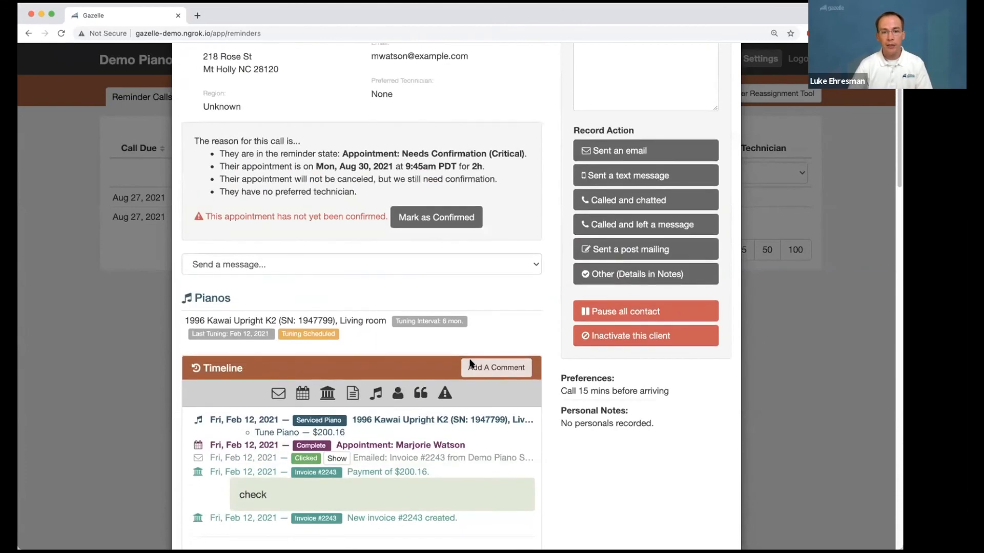
scroll(468, 364, "up", 2)
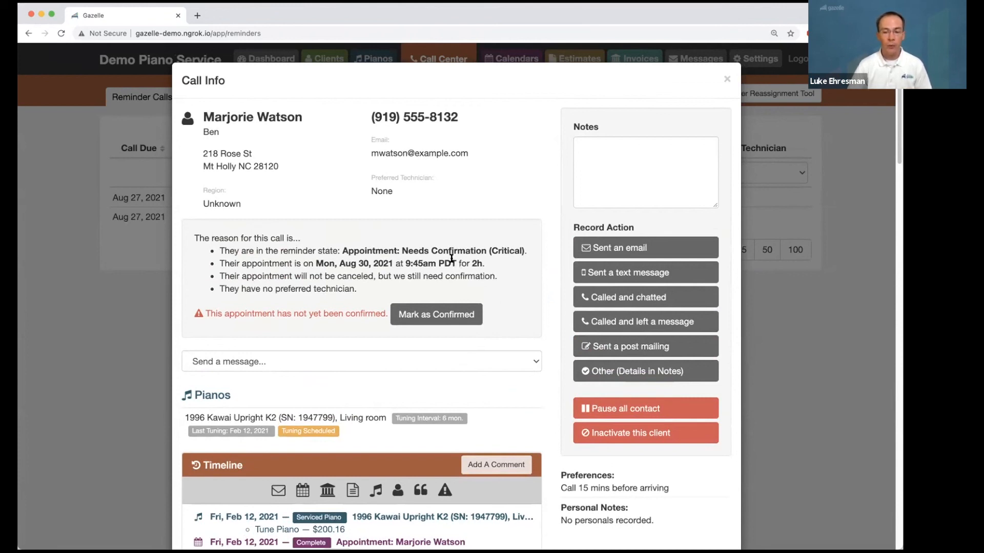
left_click(427, 316)
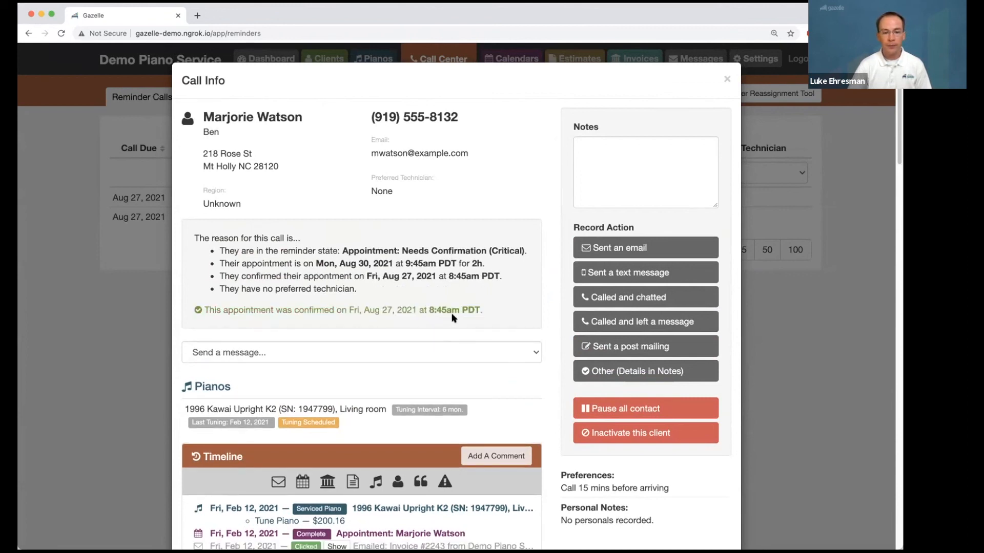